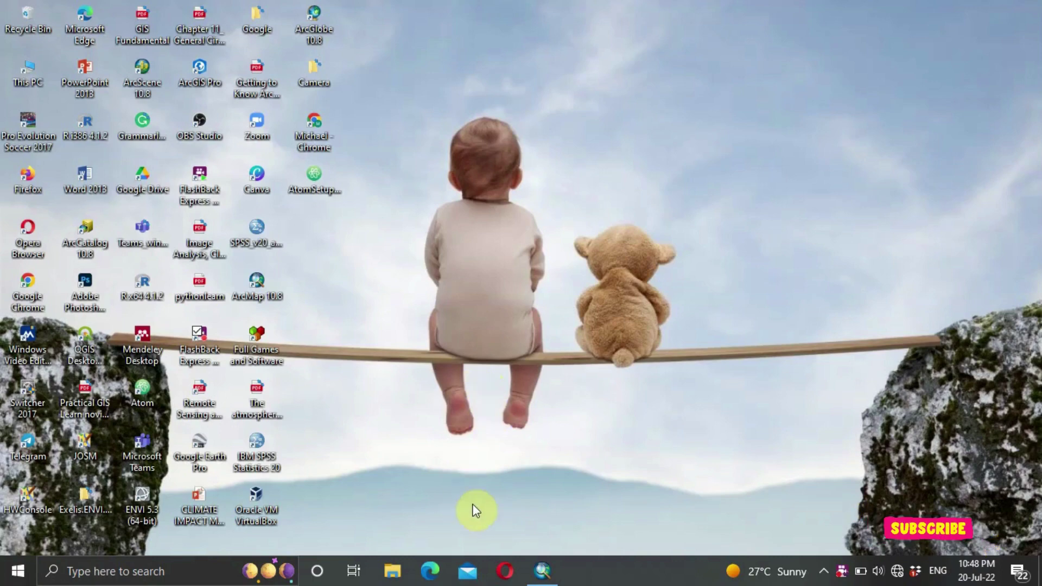
- Restore the ArcMap window with the GIS ASS 1 DIGITIZING project showing Takoradi (3).png
{"action": "left_click", "coordinate": [544, 574]}
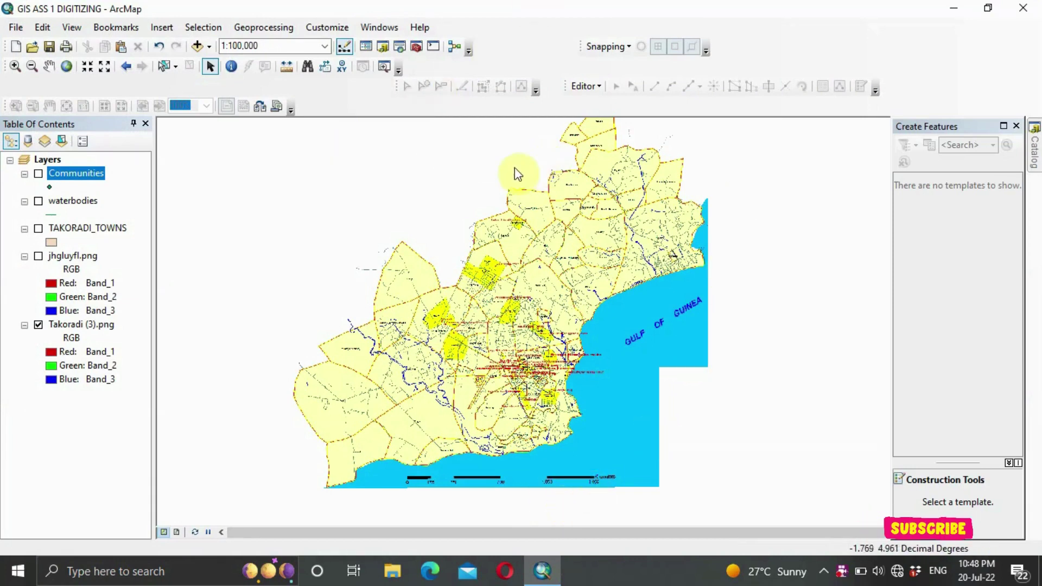
- Pan the map, close the Create Features panel, and select the Takoradi (3).png layer
{"action": "left_click", "coordinate": [49, 66]}
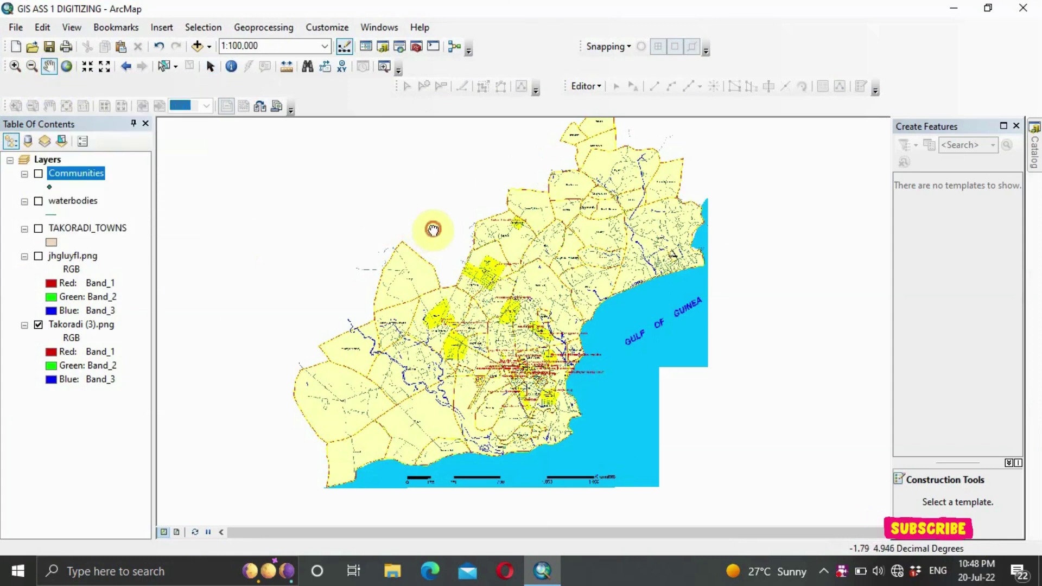
{"action": "left_click_drag", "start_coordinate": [433, 230], "coordinate": [475, 275]}
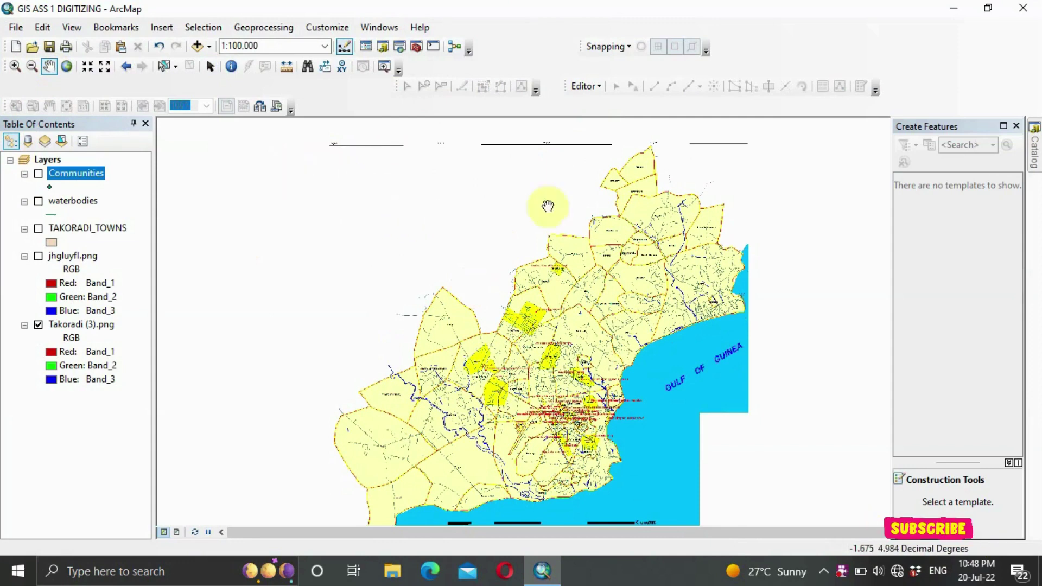
{"action": "left_click", "coordinate": [1015, 129]}
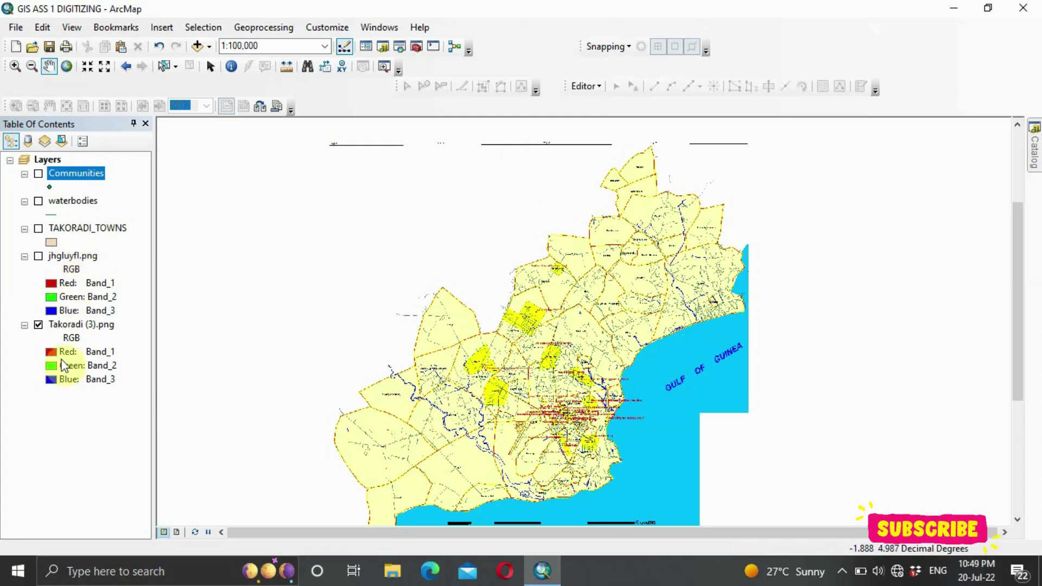
{"action": "left_click", "coordinate": [87, 324]}
- Start a new Graticule grid from the data frame's Grids properties
{"action": "right_click", "coordinate": [97, 324]}
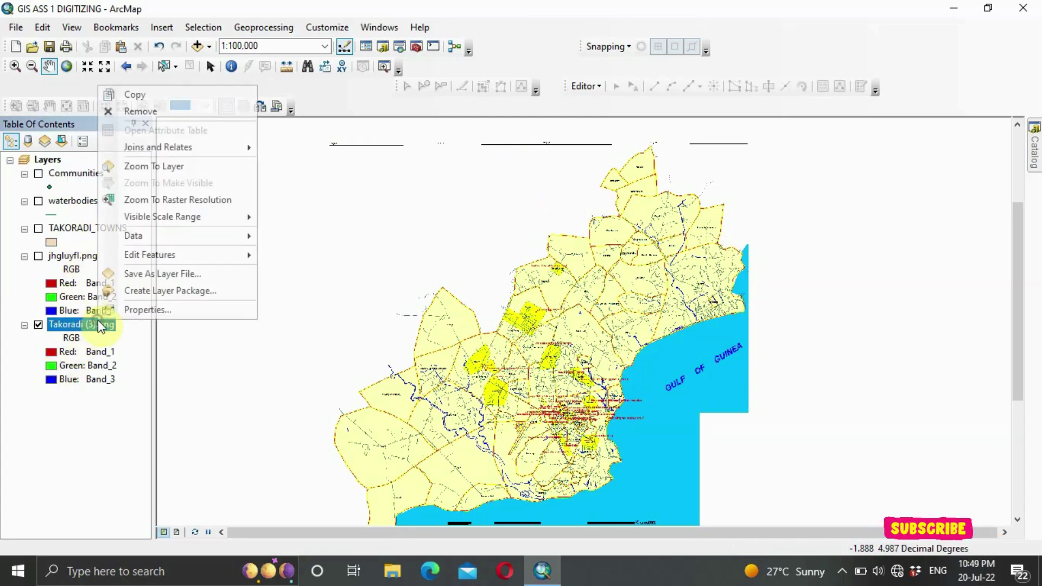
{"action": "right_click", "coordinate": [378, 330]}
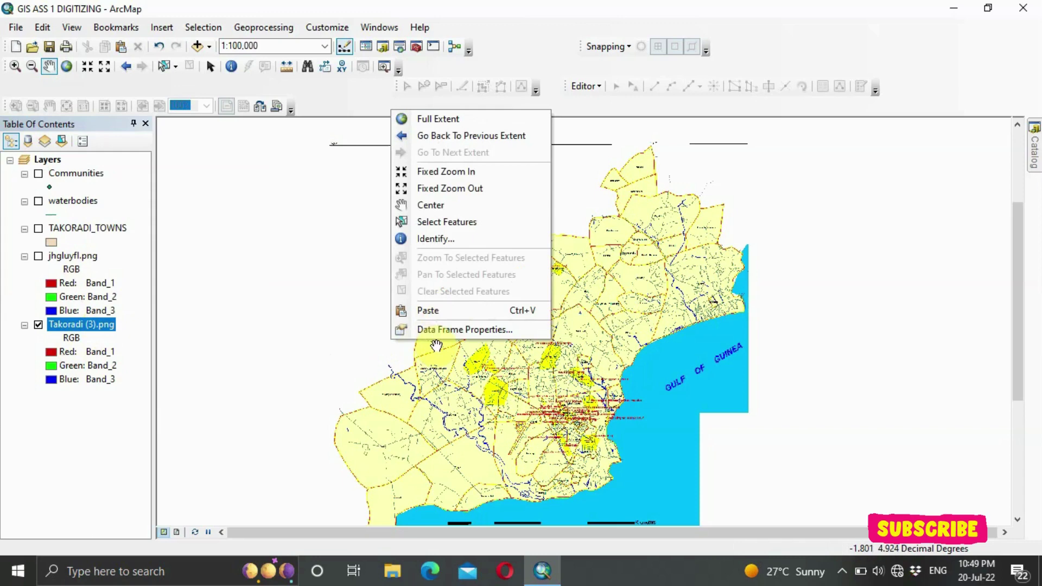
{"action": "left_click", "coordinate": [449, 329]}
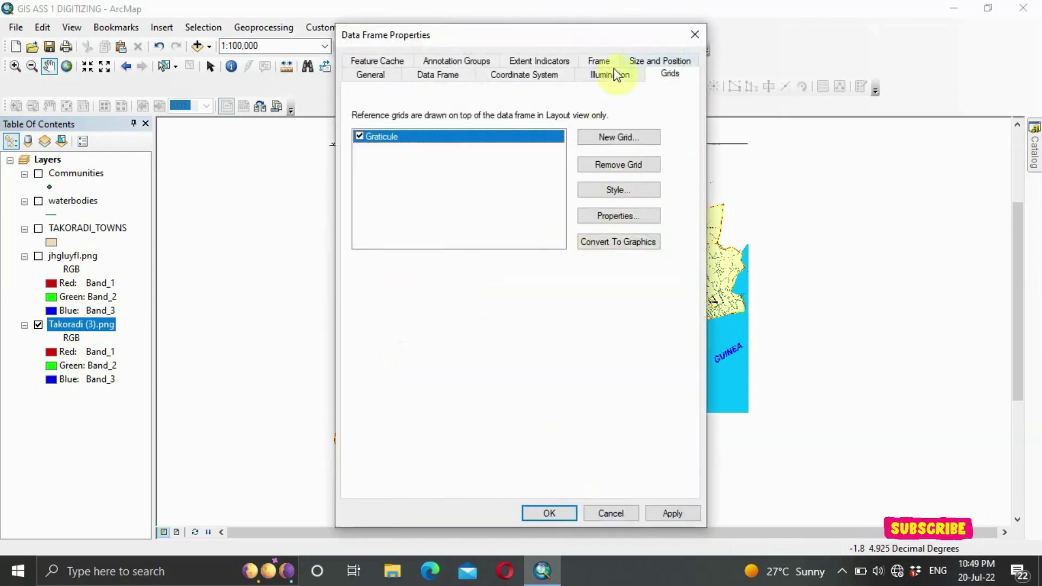
{"action": "left_click", "coordinate": [677, 77]}
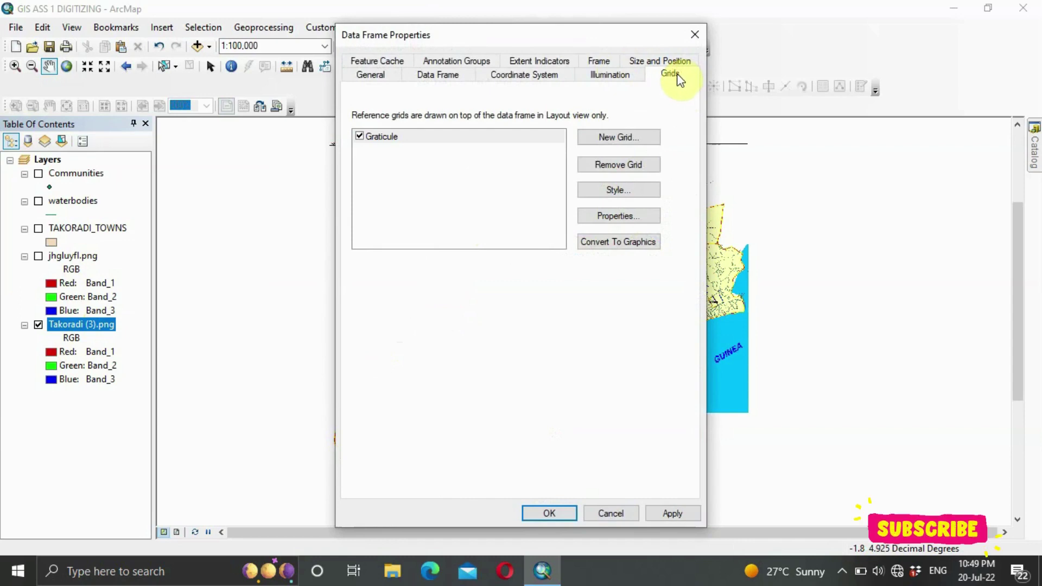
{"action": "left_click", "coordinate": [611, 139]}
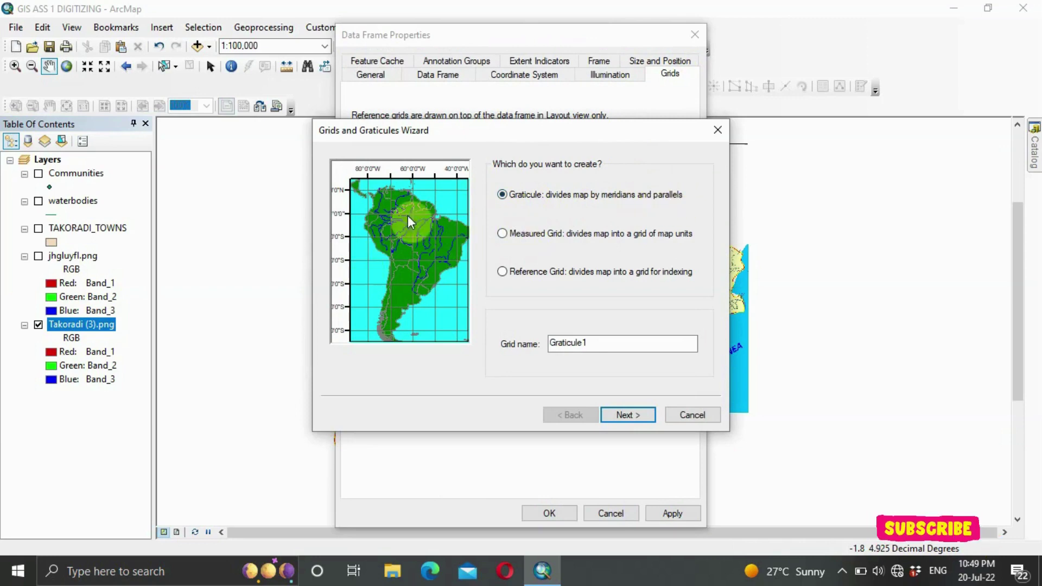
{"action": "left_click", "coordinate": [503, 234]}
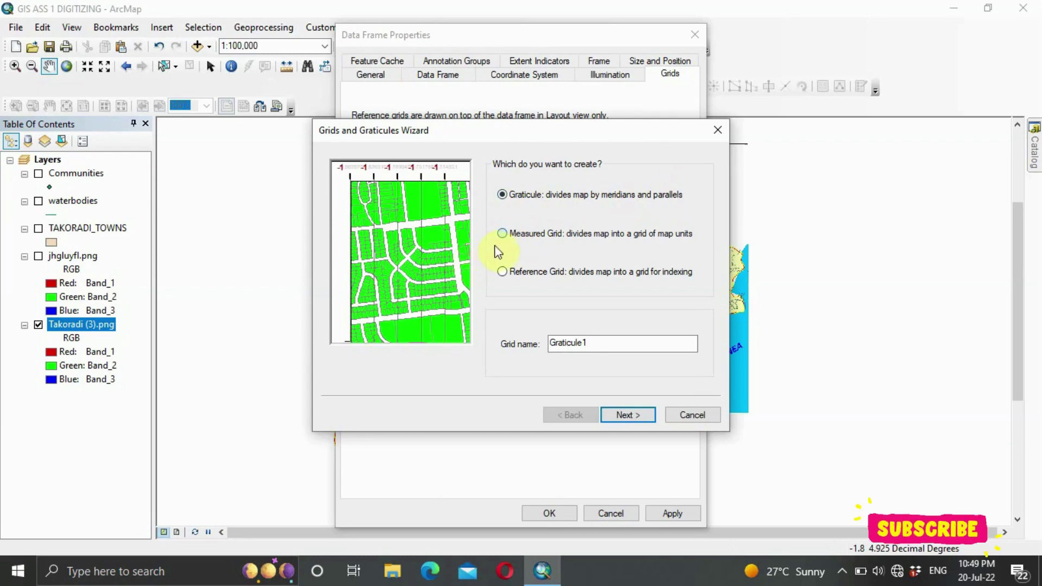
{"action": "left_click", "coordinate": [502, 271]}
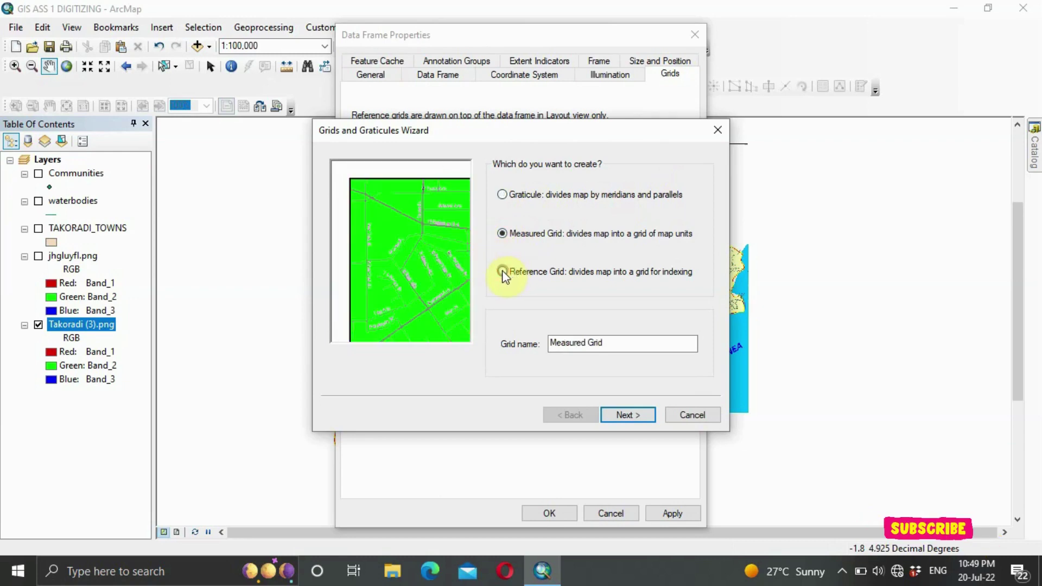
{"action": "left_click", "coordinate": [500, 194]}
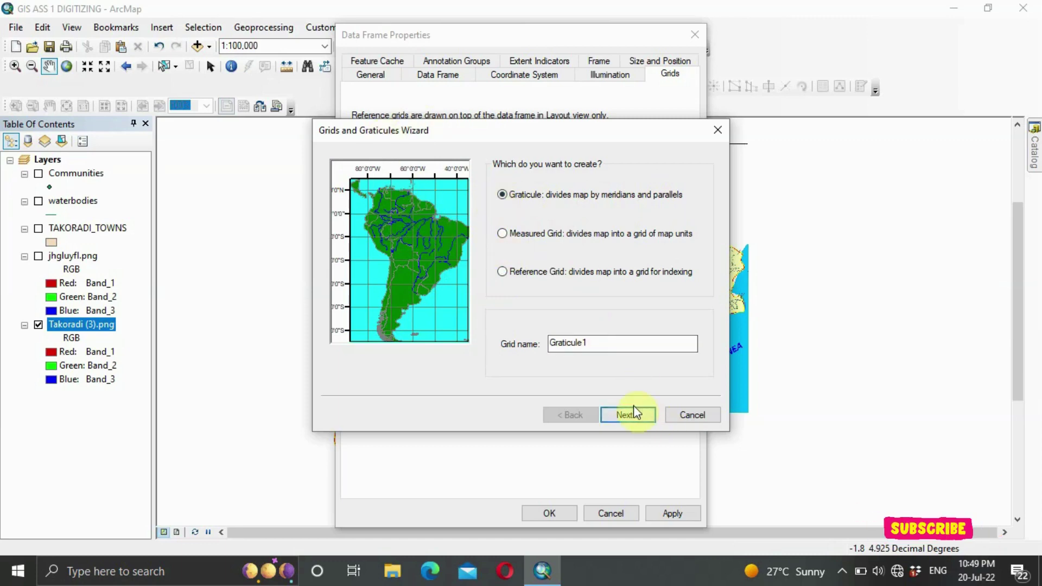
- Finish Graticule1 with 30-second intervals and labels, and apply it to the data frame
{"action": "left_click", "coordinate": [621, 415]}
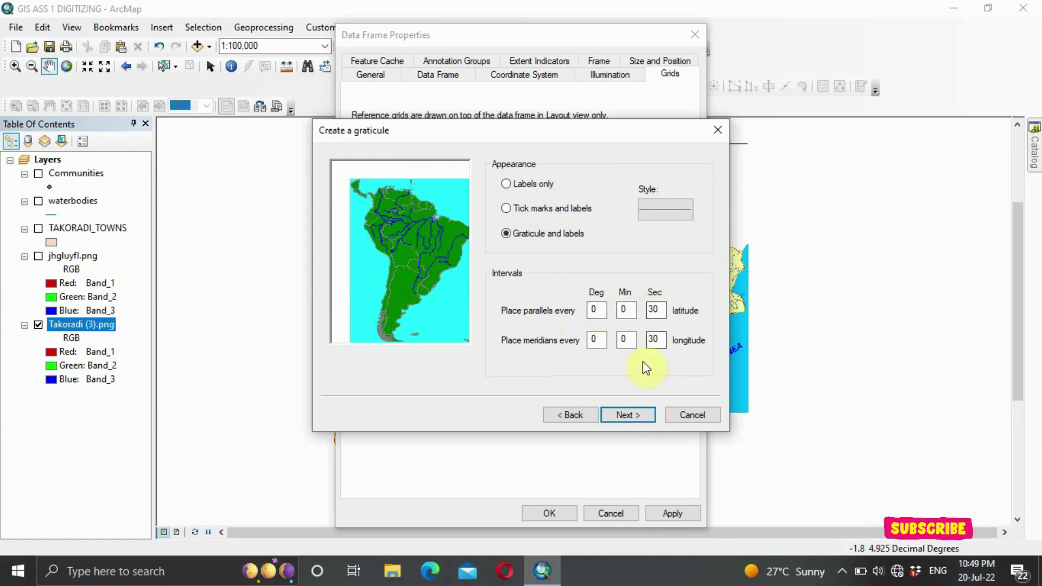
{"action": "left_click", "coordinate": [635, 414]}
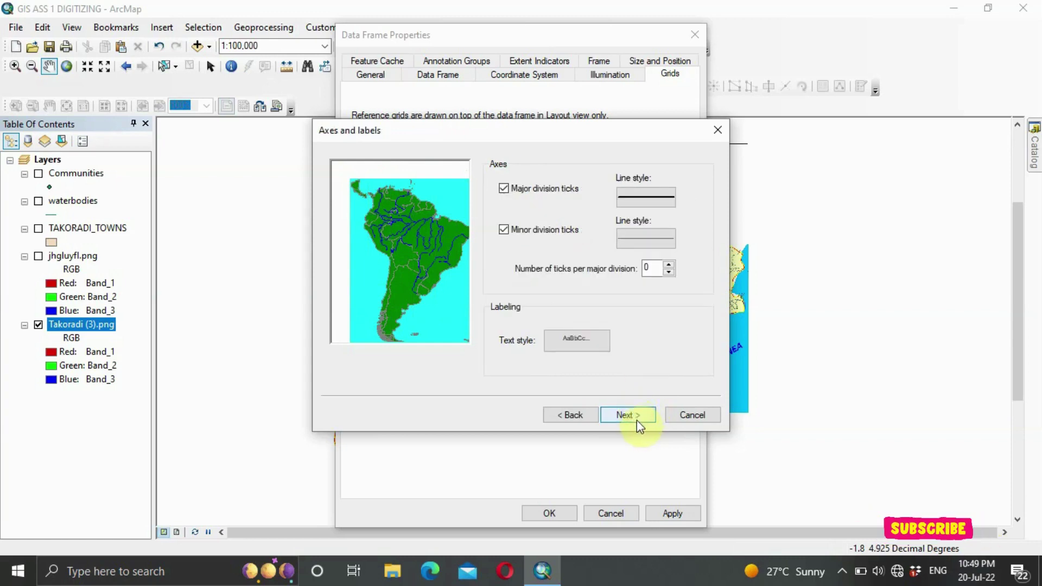
{"action": "left_click", "coordinate": [630, 414]}
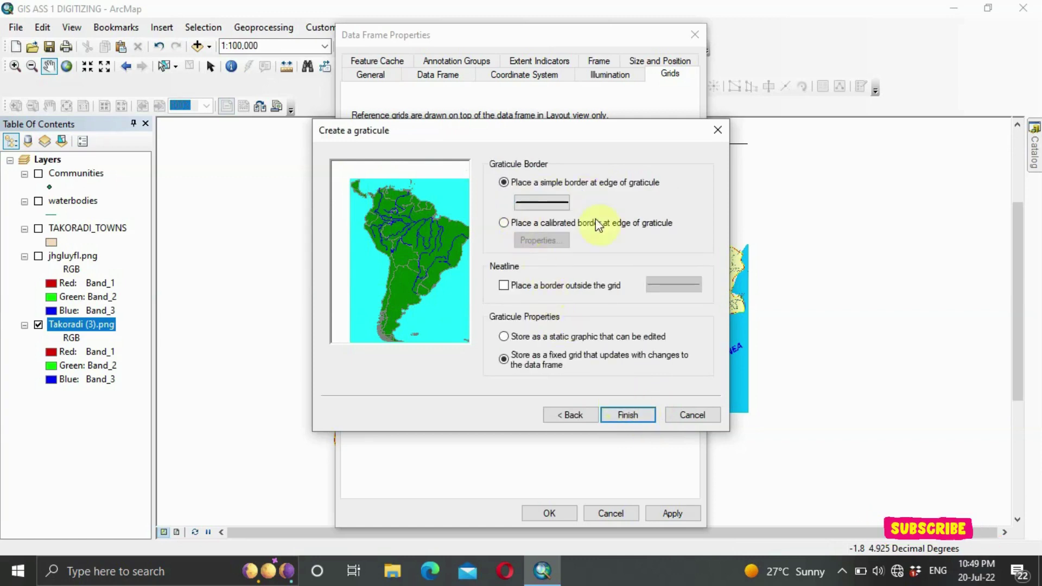
{"action": "left_click", "coordinate": [632, 413]}
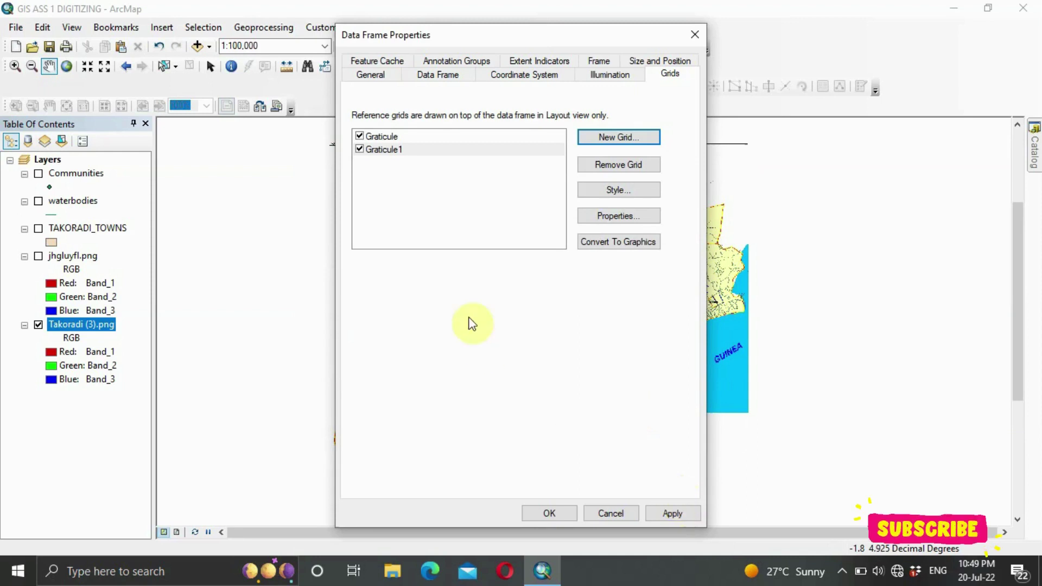
{"action": "left_click", "coordinate": [458, 147]}
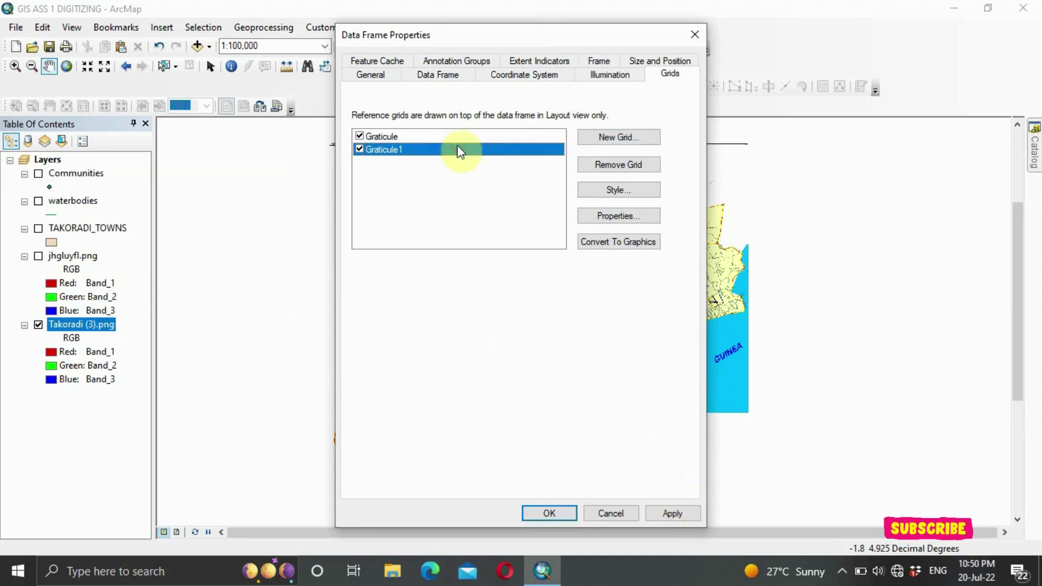
{"action": "left_click", "coordinate": [665, 517]}
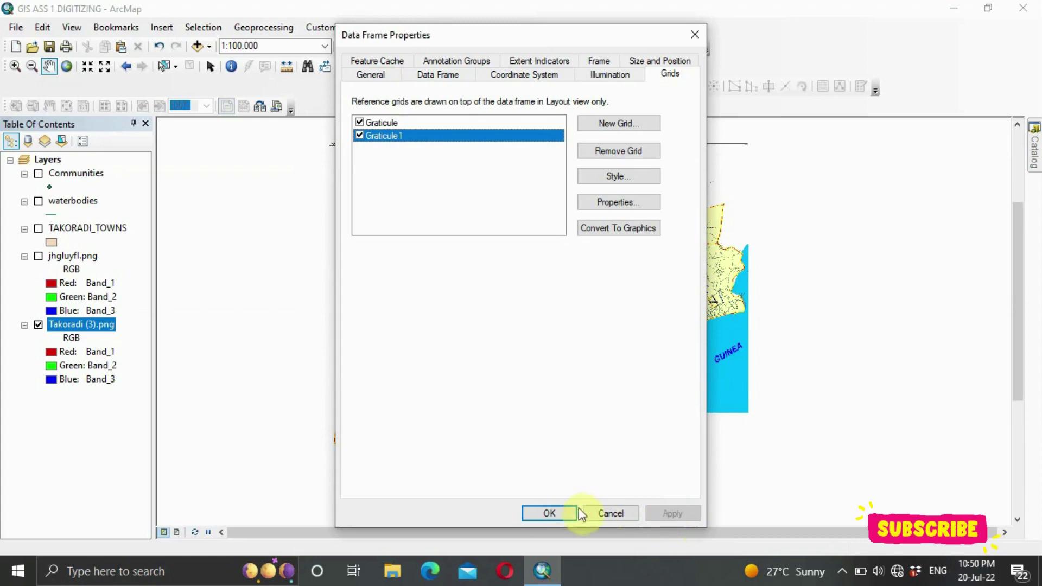
{"action": "left_click", "coordinate": [564, 511]}
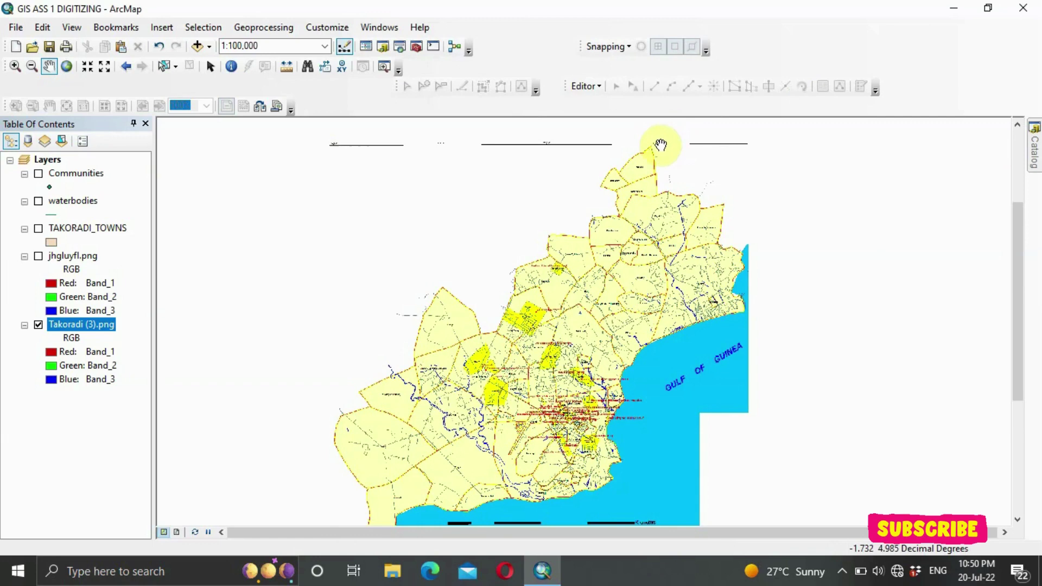
- Show the Takoradi map in Layout View, framed by the 30-second graticule with lat/long labels
{"action": "left_click_drag", "start_coordinate": [548, 262], "coordinate": [565, 244]}
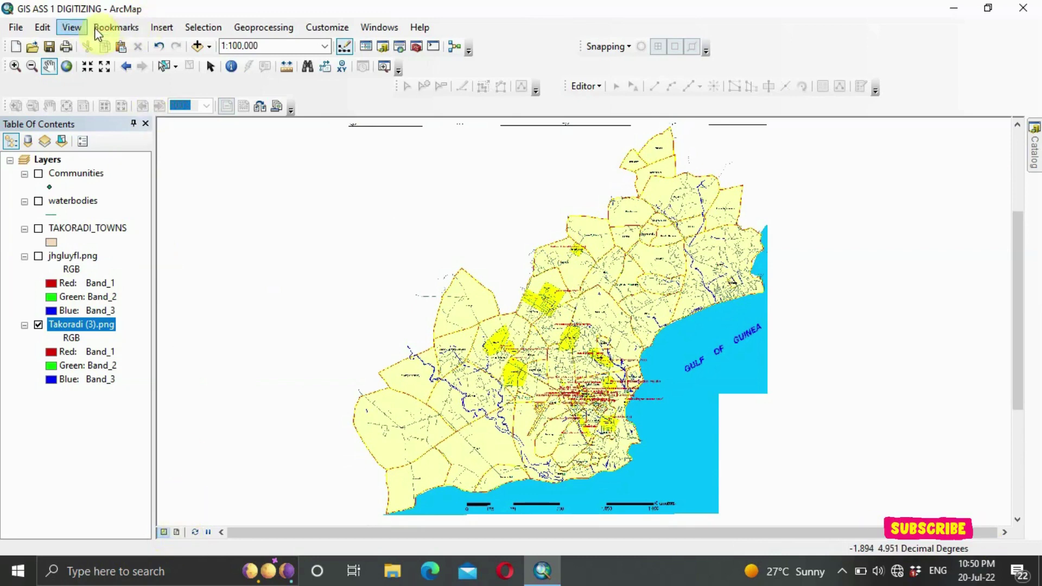
{"action": "left_click", "coordinate": [79, 28]}
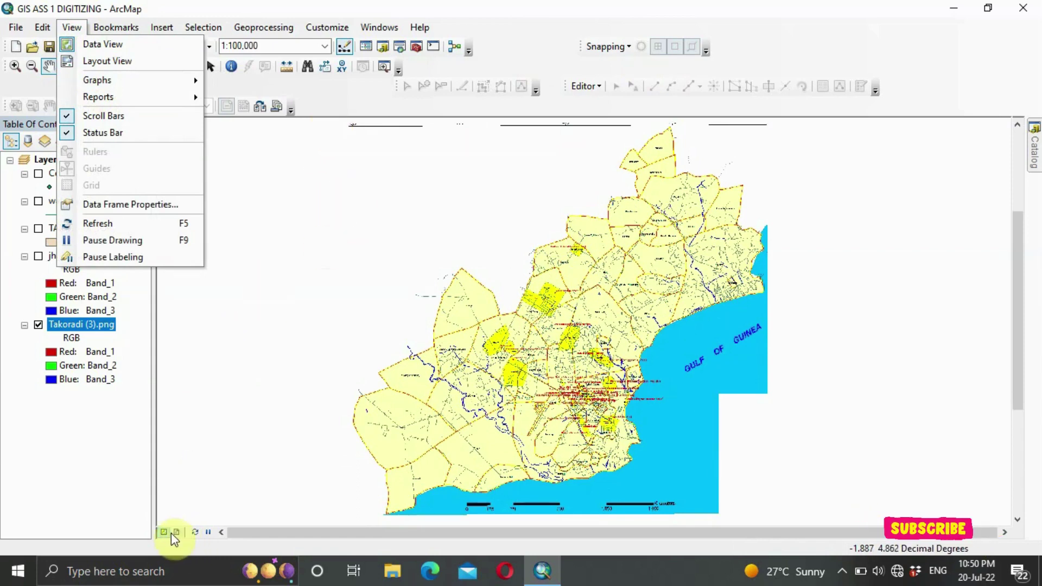
{"action": "left_click", "coordinate": [171, 533]}
{"action": "left_click", "coordinate": [172, 533]}
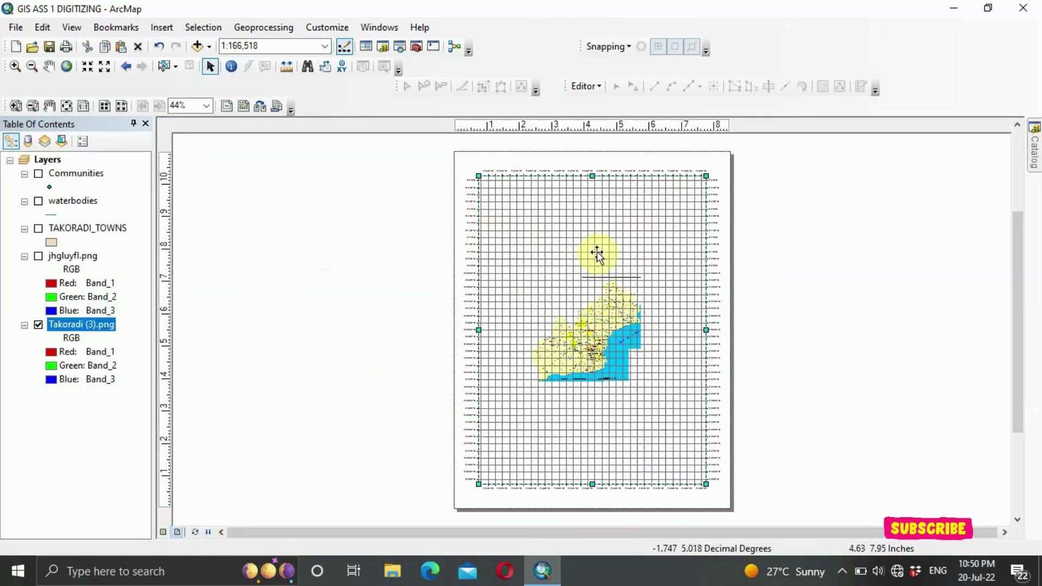
{"action": "scroll", "coordinate": [605, 252], "scroll_direction": "down", "scroll_amount": 4}
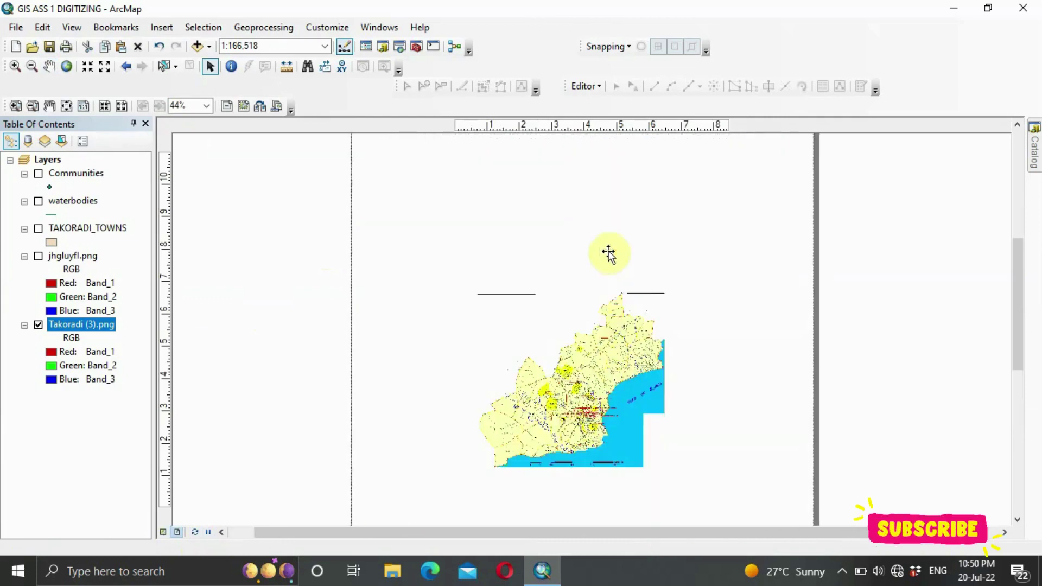
{"action": "scroll", "coordinate": [606, 253], "scroll_direction": "down", "scroll_amount": 2}
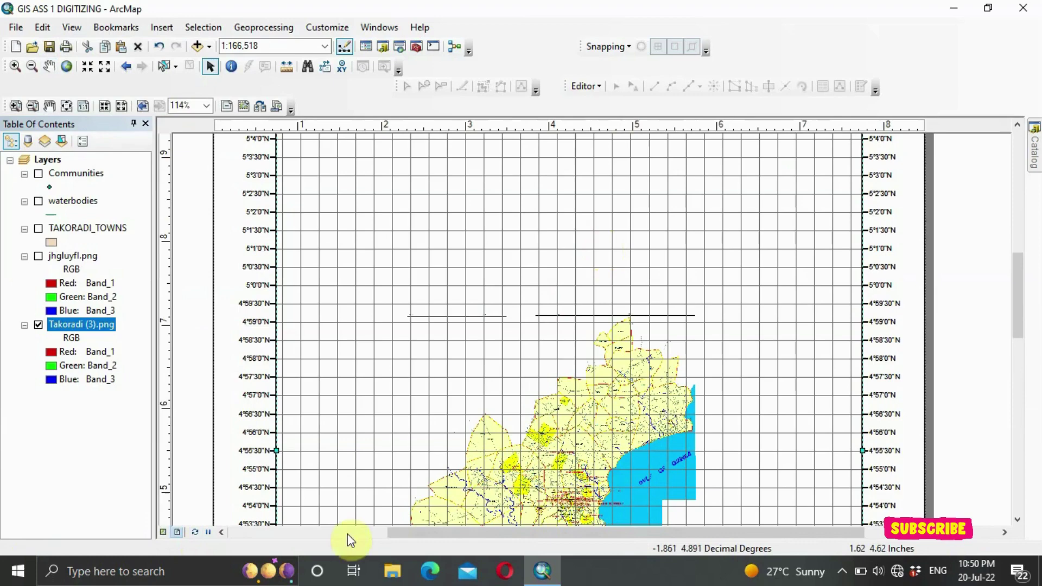
{"action": "left_click", "coordinate": [163, 532]}
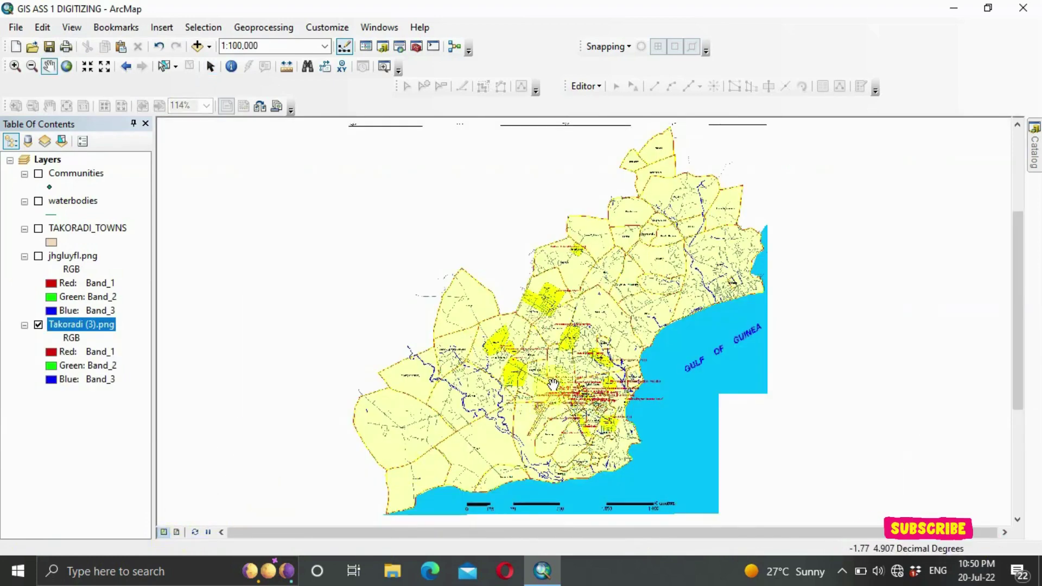
{"action": "scroll", "coordinate": [555, 379], "scroll_direction": "down", "scroll_amount": 3}
{"action": "scroll", "coordinate": [559, 375], "scroll_direction": "down", "scroll_amount": 3}
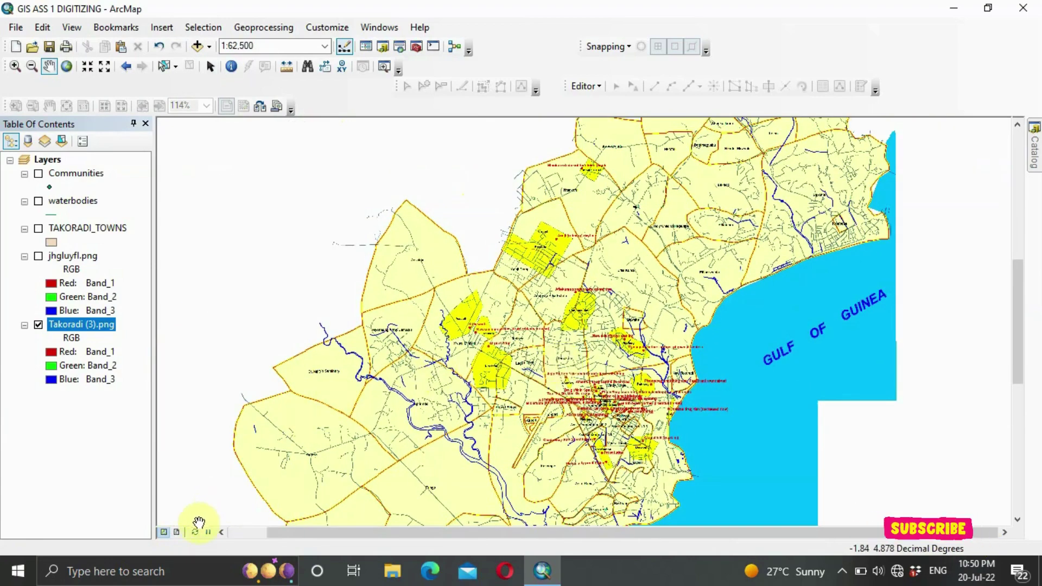
{"action": "left_click", "coordinate": [178, 531]}
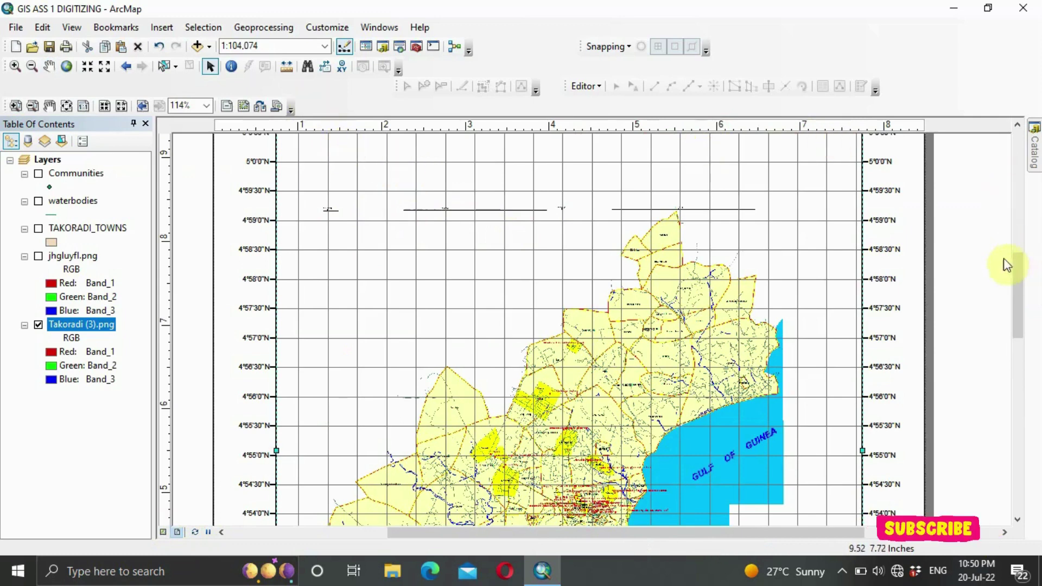
{"action": "left_click_drag", "start_coordinate": [1017, 274], "coordinate": [1033, 242]}
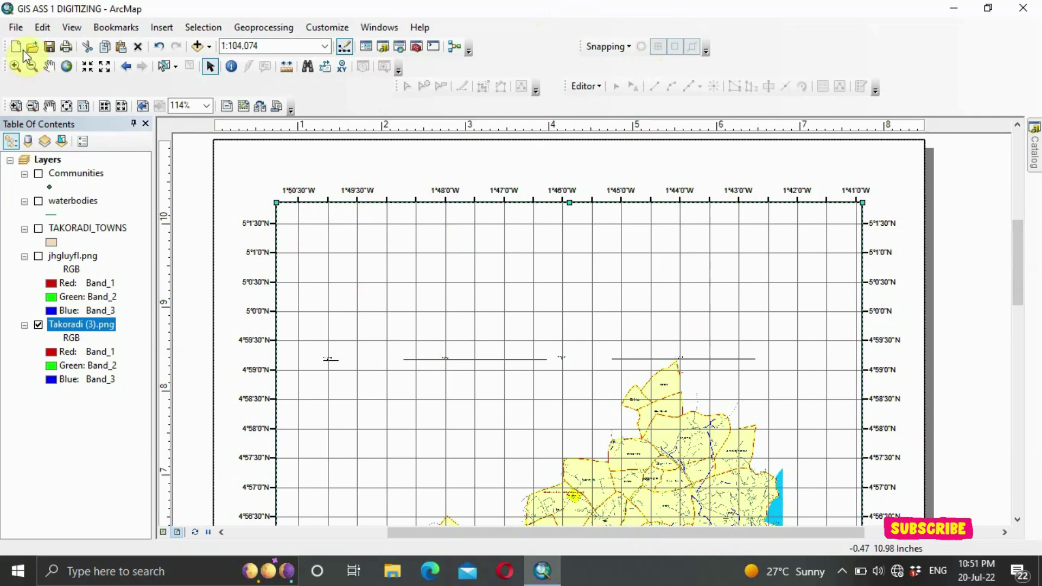
{"action": "left_click", "coordinate": [17, 28]}
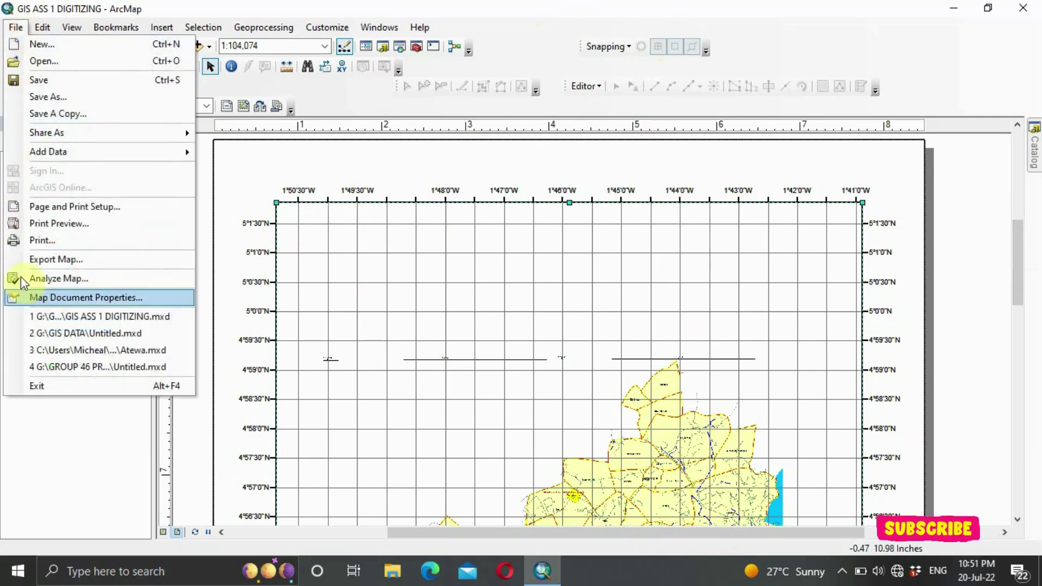
{"action": "left_click", "coordinate": [117, 258]}
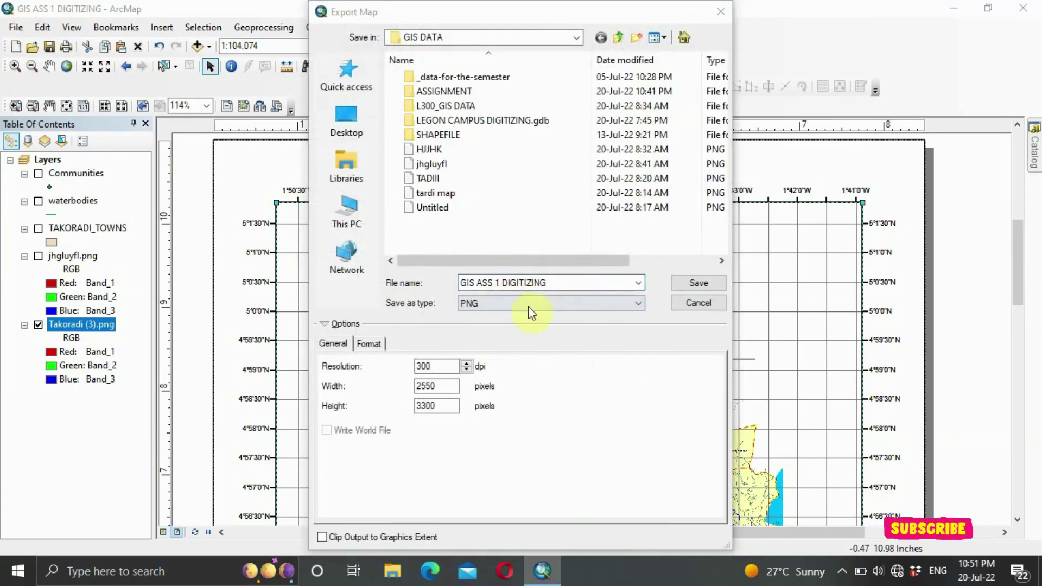
{"action": "left_click", "coordinate": [530, 302]}
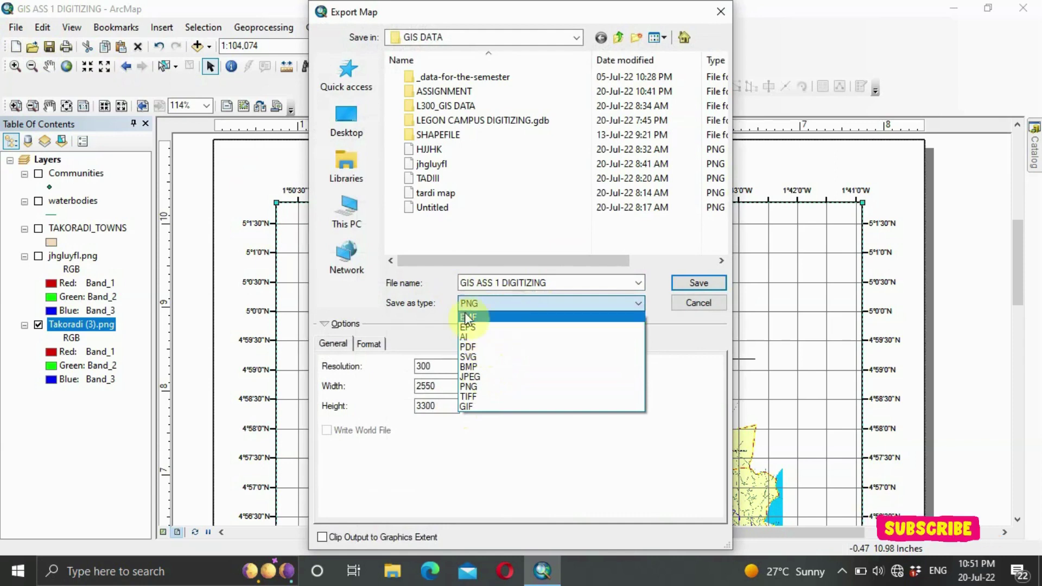
{"action": "left_click", "coordinate": [484, 301]}
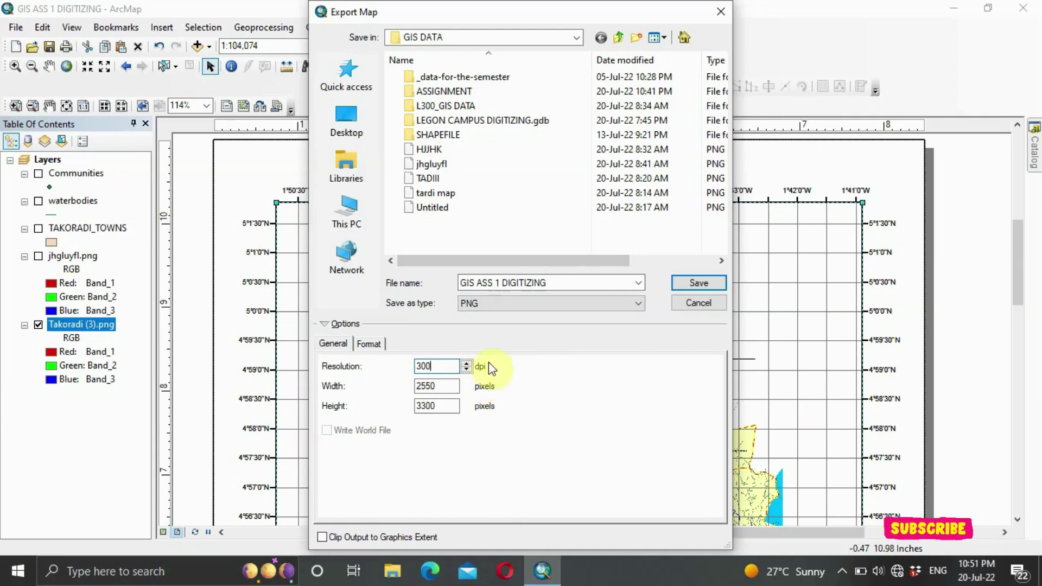
{"action": "left_click", "coordinate": [711, 302]}
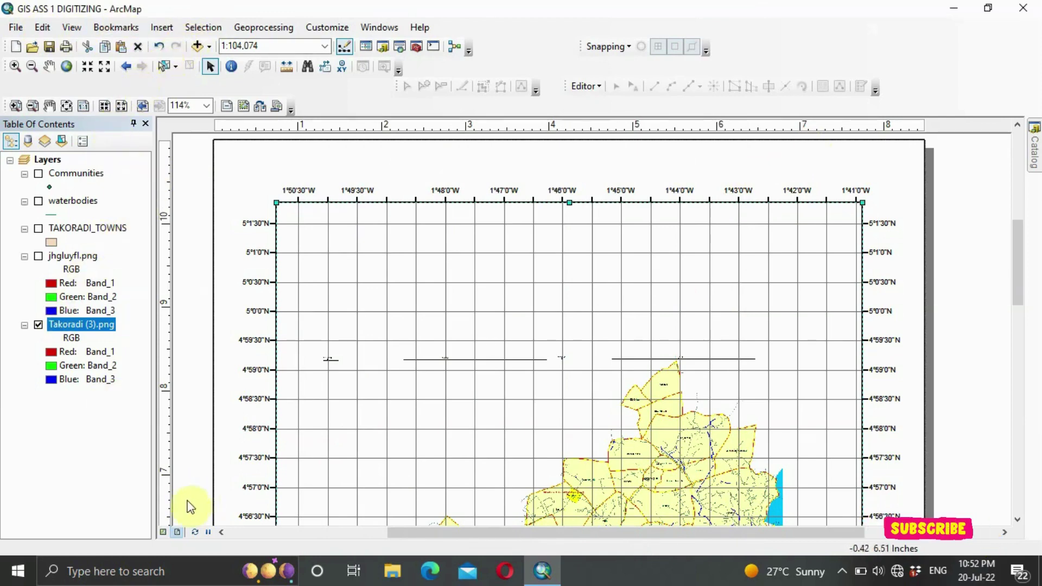
- In Data View, hide Takoradi (3).png and show only the gridded jhgluyfl.png image
{"action": "left_click", "coordinate": [163, 532]}
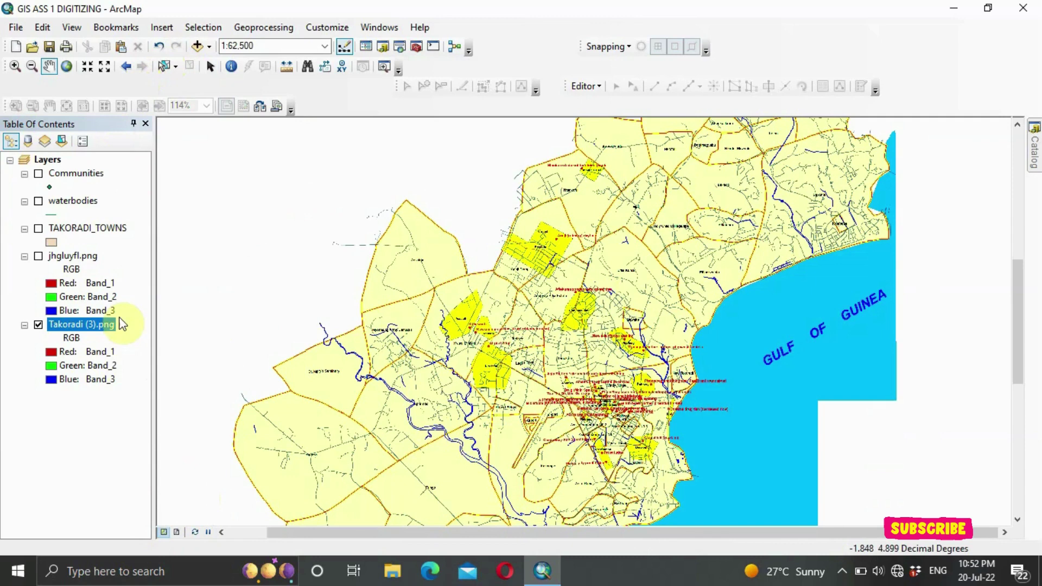
{"action": "left_click", "coordinate": [38, 325]}
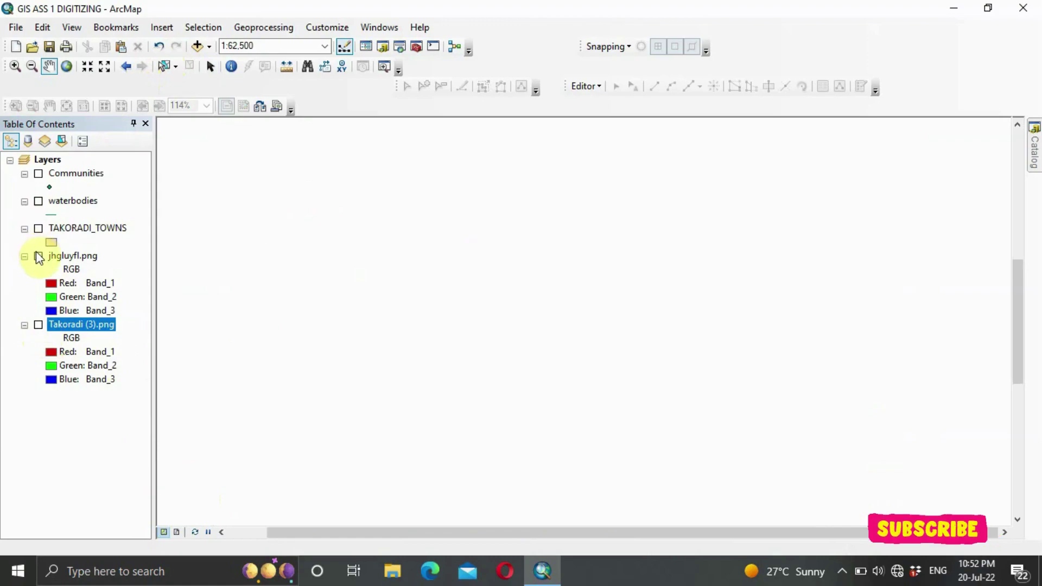
{"action": "left_click", "coordinate": [38, 257]}
- Zoom to the grid's north-west corner and open the Catalog window on G:\GIS DATA
{"action": "left_click_drag", "start_coordinate": [406, 337], "coordinate": [523, 360]}
{"action": "left_click_drag", "start_coordinate": [525, 291], "coordinate": [521, 375]}
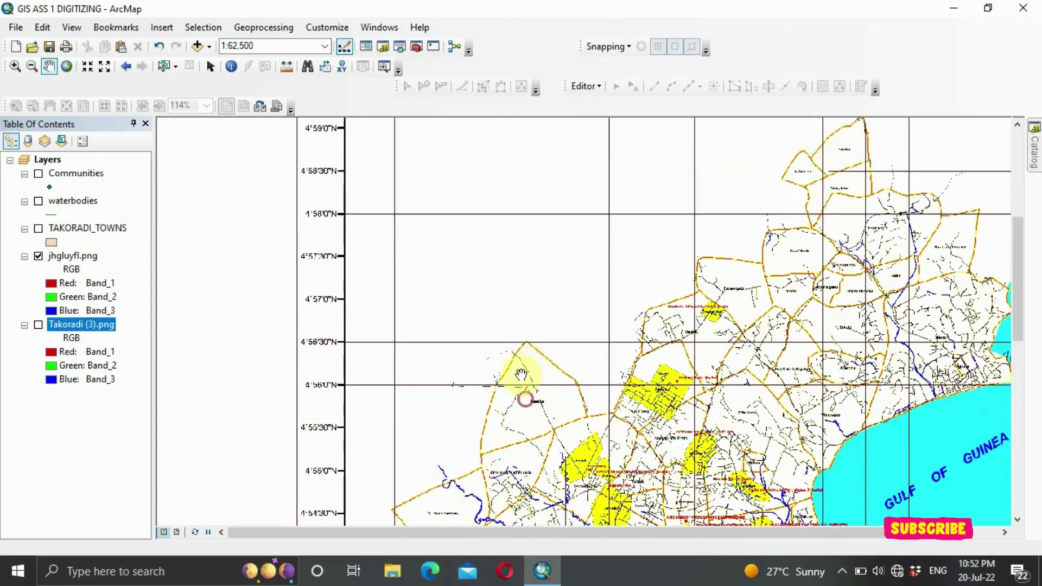
{"action": "scroll", "coordinate": [521, 375], "scroll_direction": "down", "scroll_amount": 3}
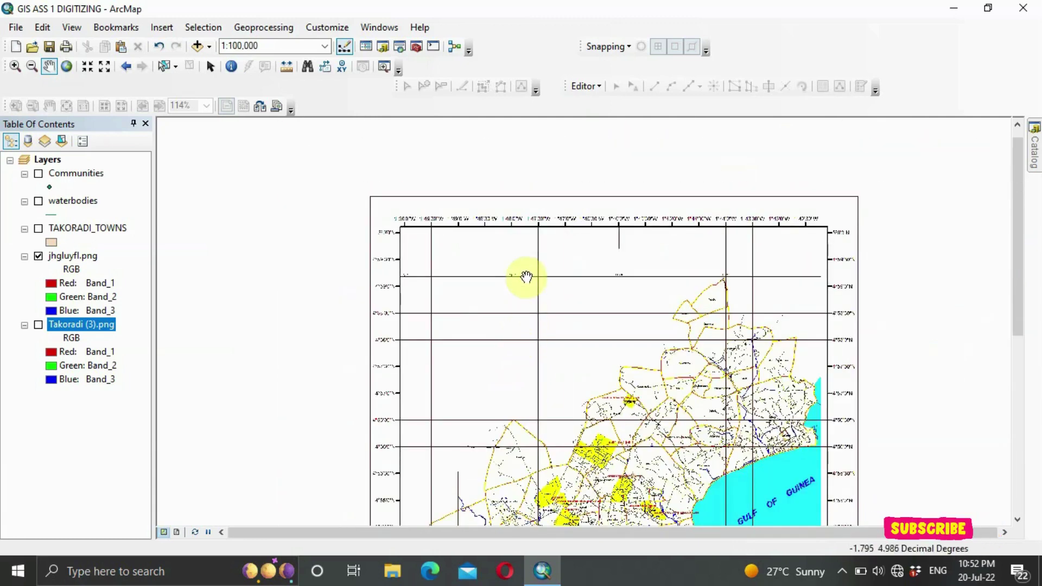
{"action": "scroll", "coordinate": [526, 276], "scroll_direction": "up", "scroll_amount": 3}
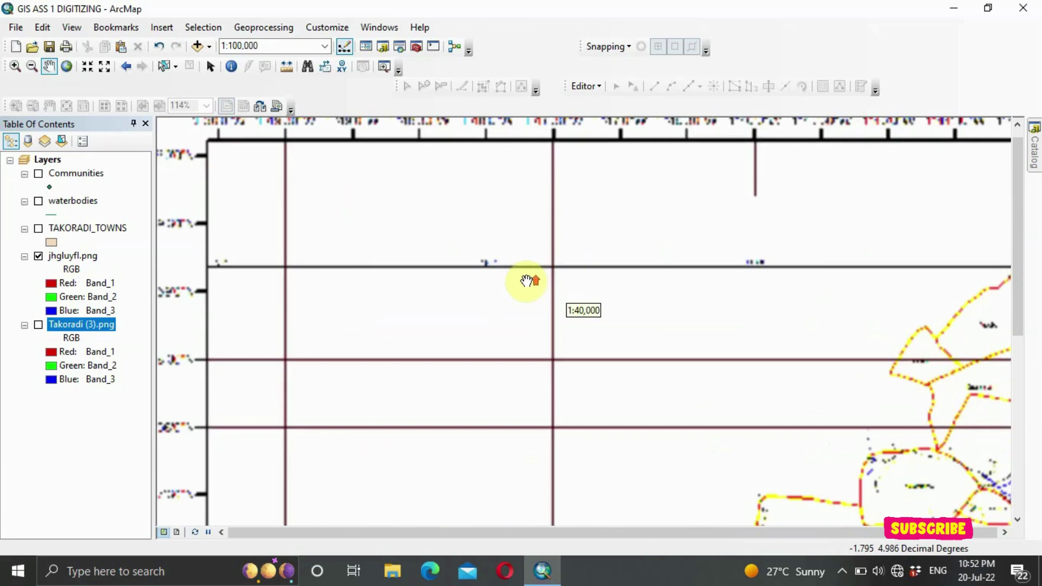
{"action": "scroll", "coordinate": [347, 287], "scroll_direction": "up", "scroll_amount": 1}
{"action": "left_click_drag", "start_coordinate": [342, 286], "coordinate": [443, 321]}
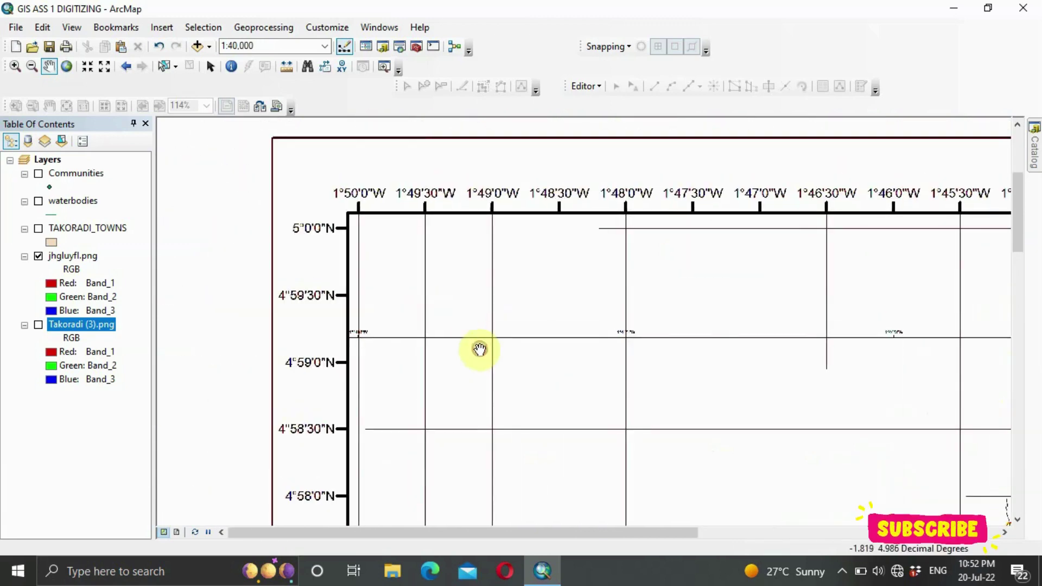
{"action": "scroll", "coordinate": [384, 334], "scroll_direction": "up", "scroll_amount": 2}
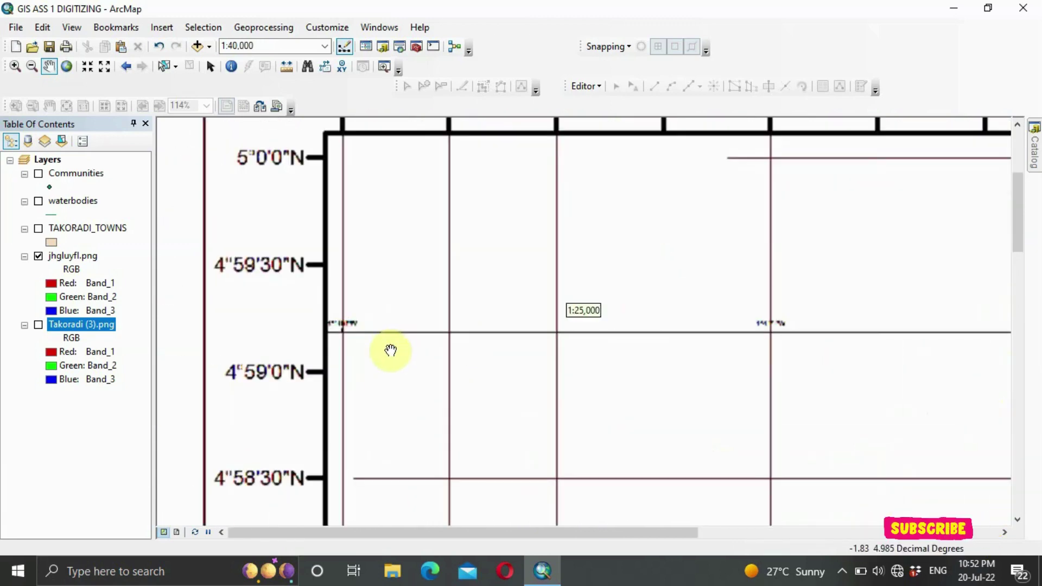
{"action": "left_click_drag", "start_coordinate": [384, 329], "coordinate": [407, 395]}
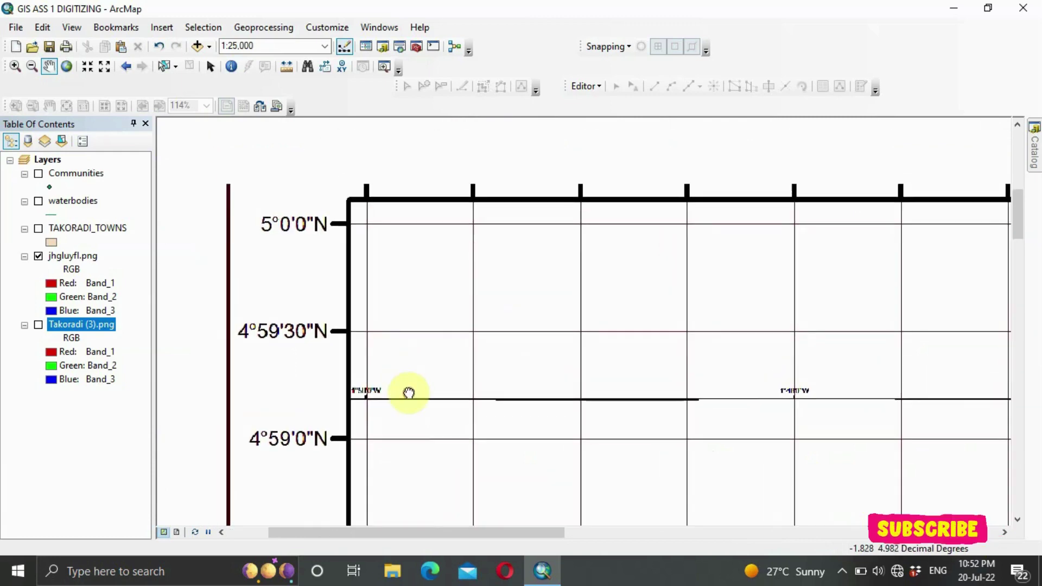
{"action": "left_click", "coordinate": [1035, 154]}
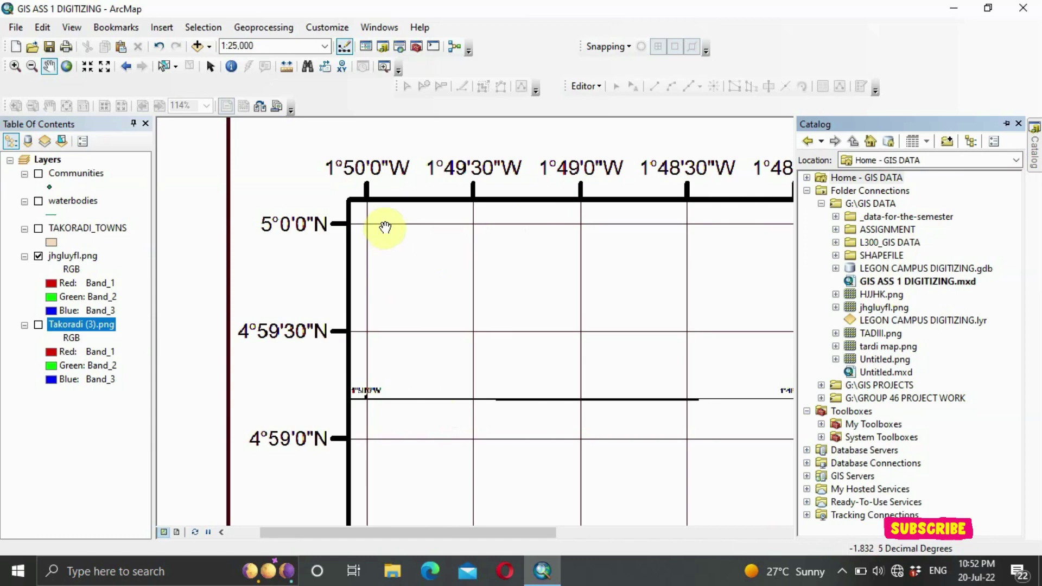
{"action": "scroll", "coordinate": [384, 227], "scroll_direction": "down", "scroll_amount": 1}
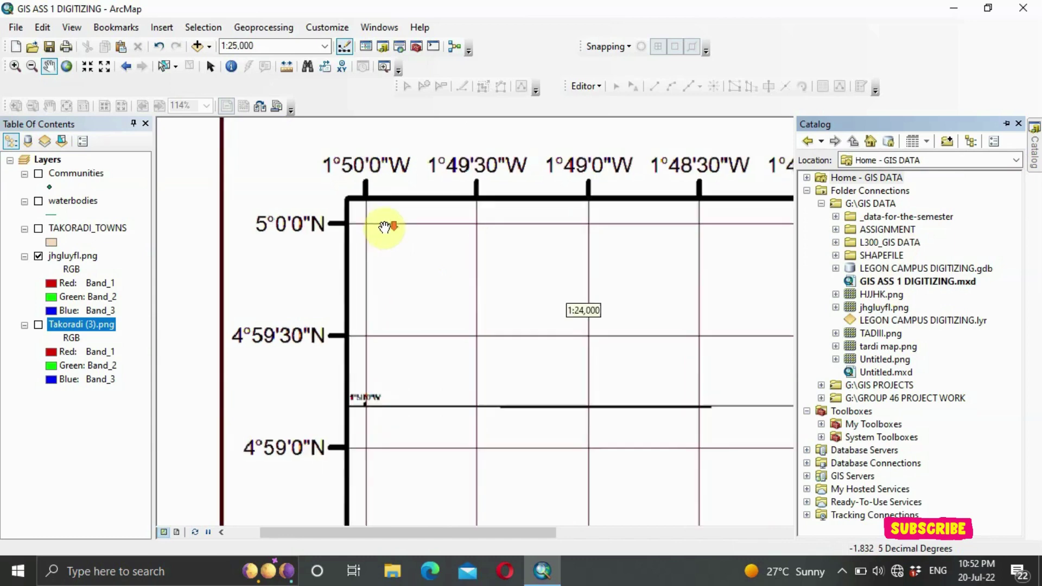
- Enable the Georeferencing toolbar and place control points at the 5°0'0"N, 1°50'0"W corner and next intersection
{"action": "right_click", "coordinate": [571, 64]}
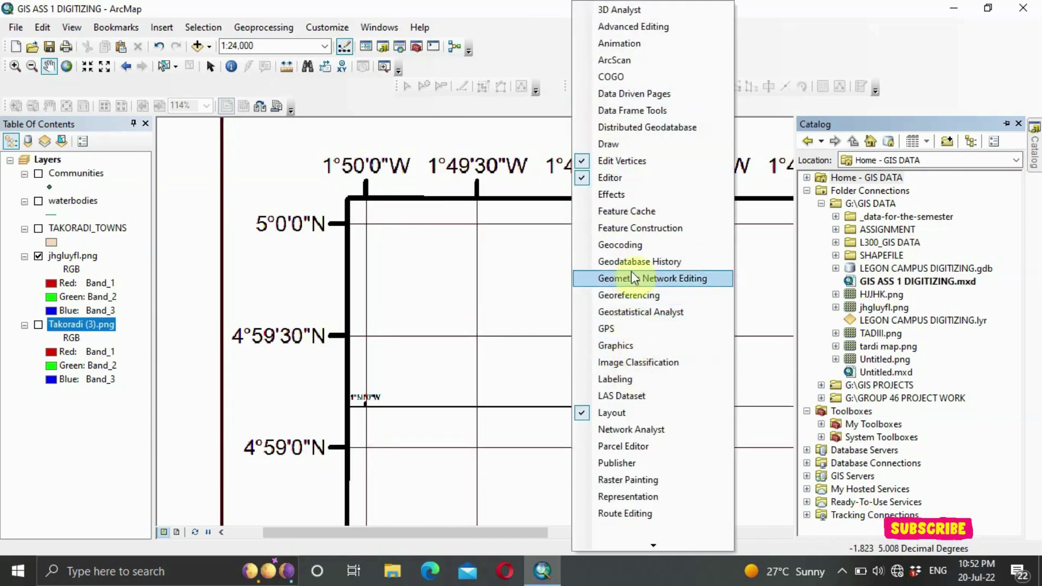
{"action": "left_click", "coordinate": [658, 295]}
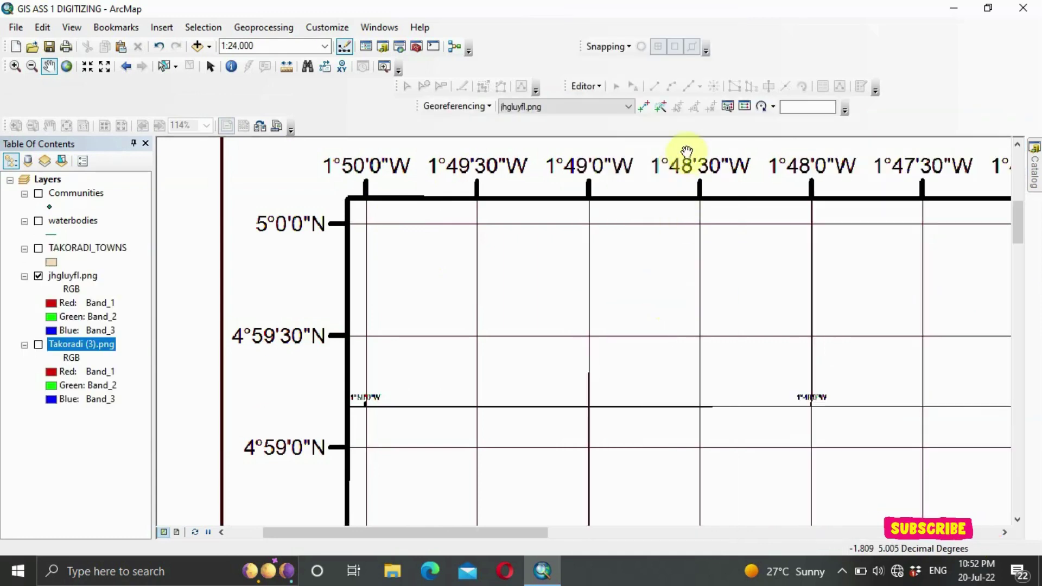
{"action": "left_click", "coordinate": [486, 106]}
{"action": "left_click", "coordinate": [484, 106]}
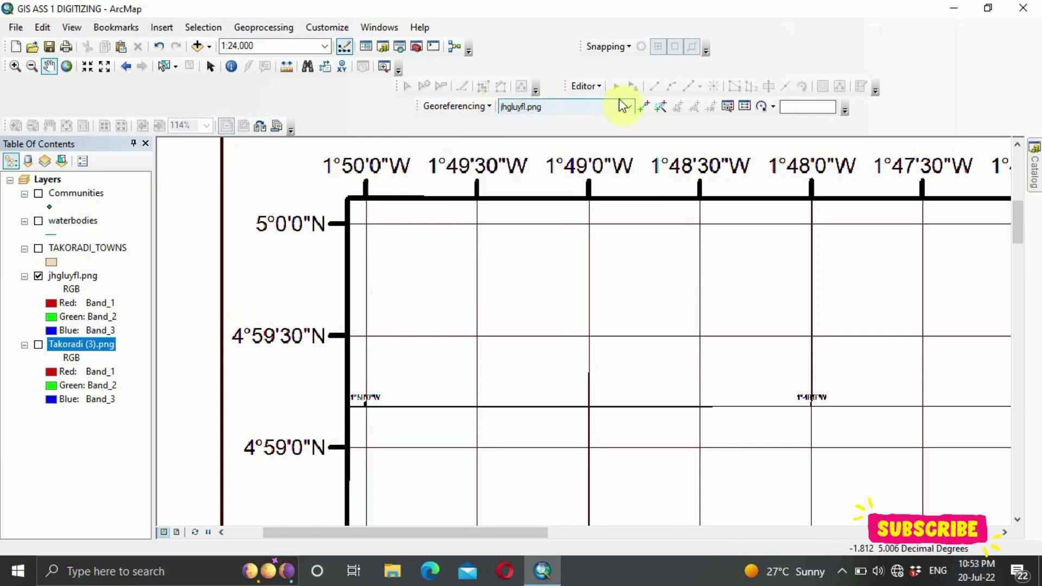
{"action": "left_click", "coordinate": [638, 104]}
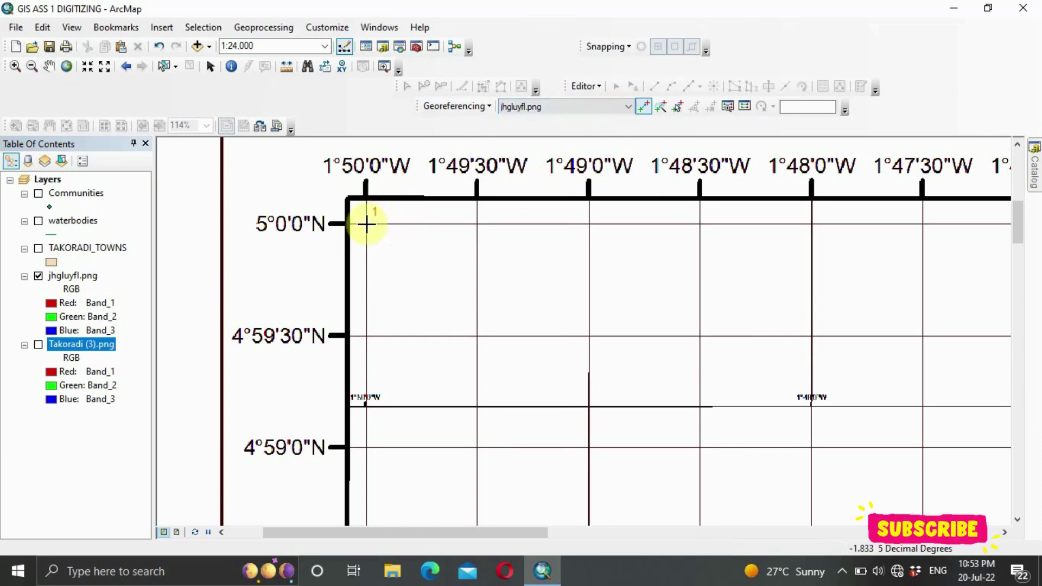
{"action": "left_click", "coordinate": [366, 224]}
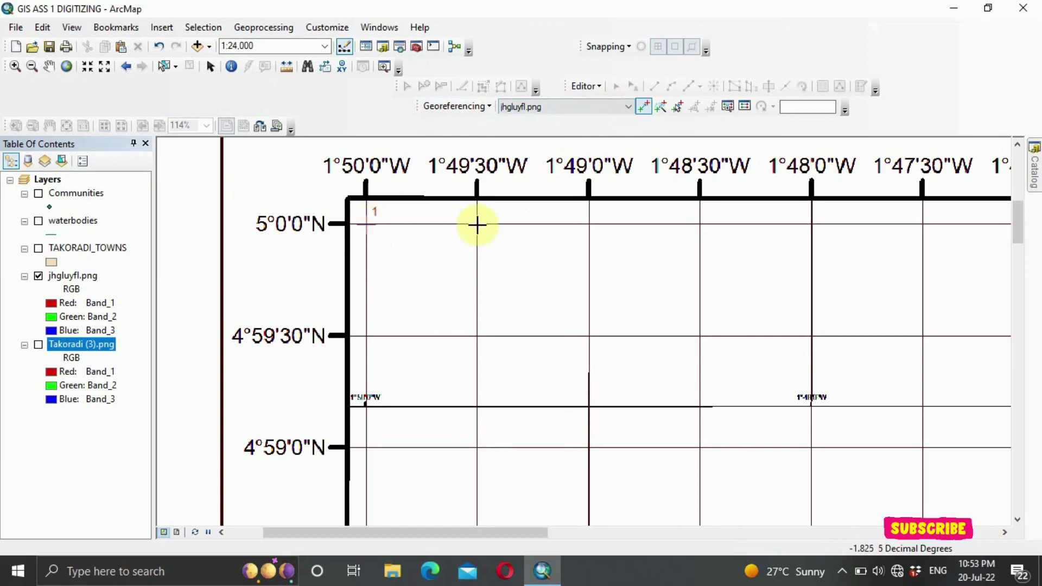
{"action": "left_click", "coordinate": [476, 223]}
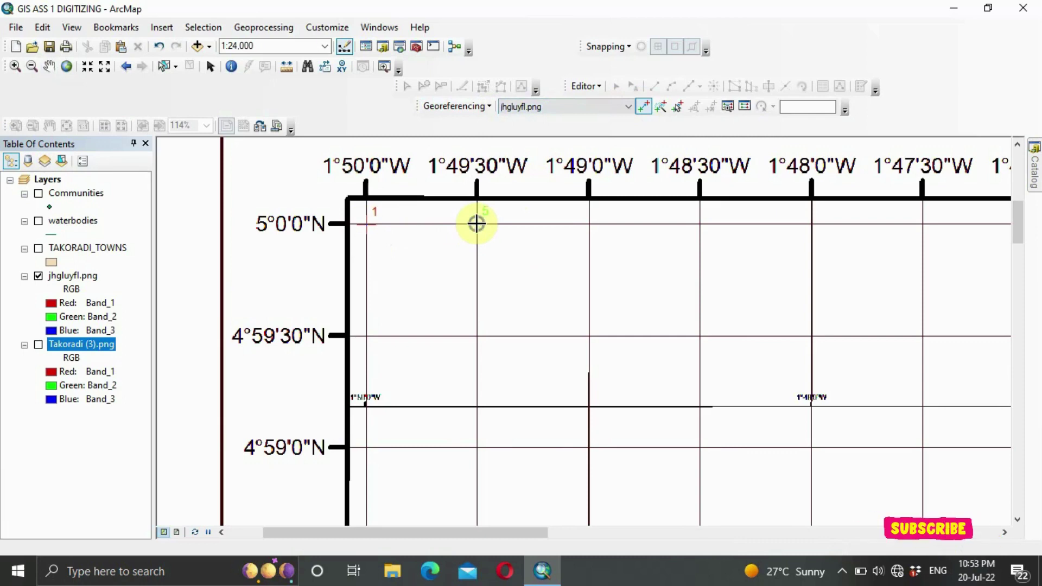
{"action": "right_click", "coordinate": [476, 224]}
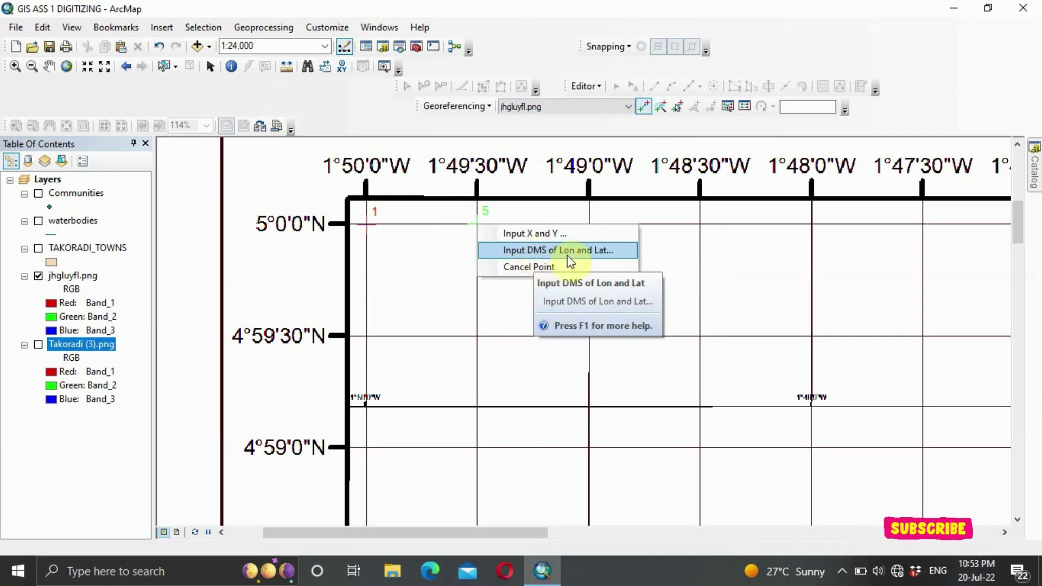
{"action": "key", "text": "Escape"}
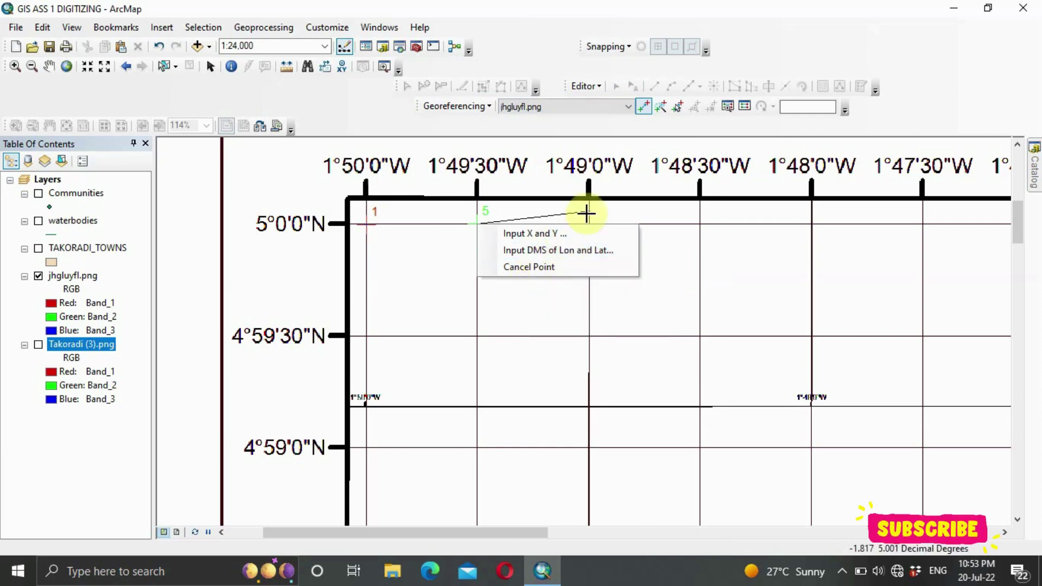
{"action": "left_click", "coordinate": [568, 260]}
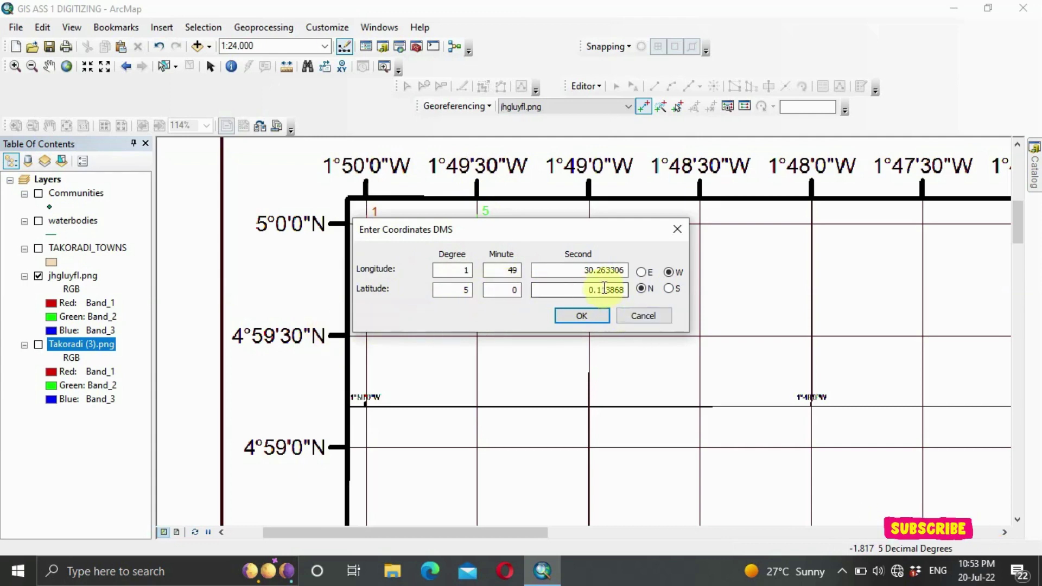
{"action": "left_click", "coordinate": [640, 321]}
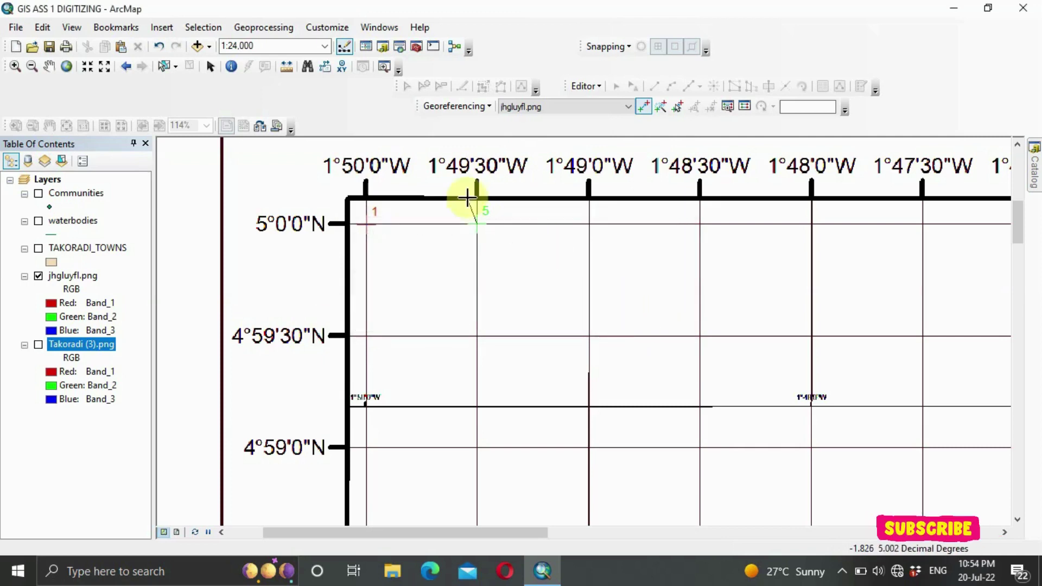
- Cancel the stray control point 5, keeping control point 1 at the north-west grid corner
{"action": "right_click", "coordinate": [476, 228]}
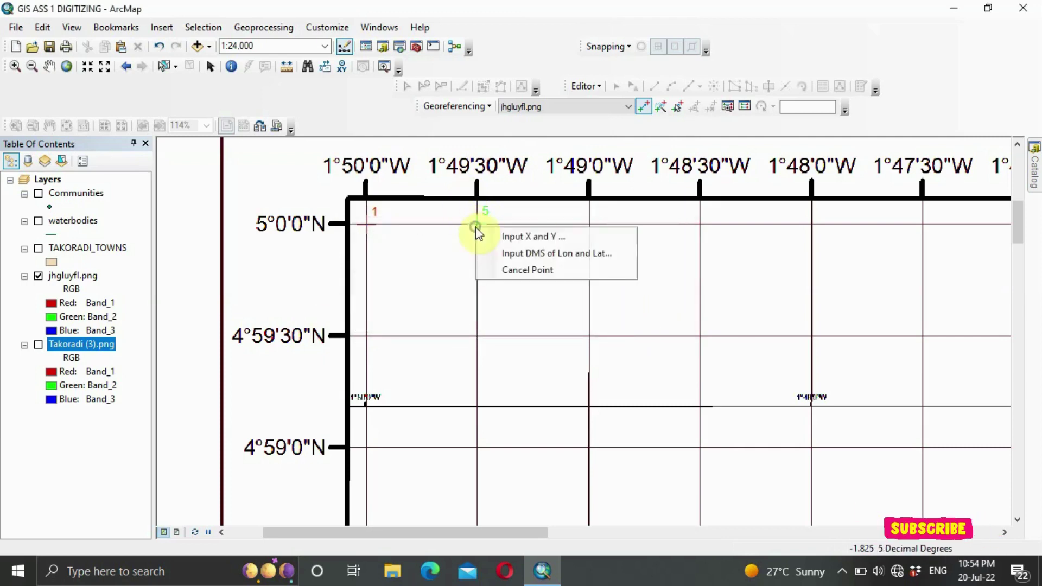
{"action": "left_click", "coordinate": [504, 267]}
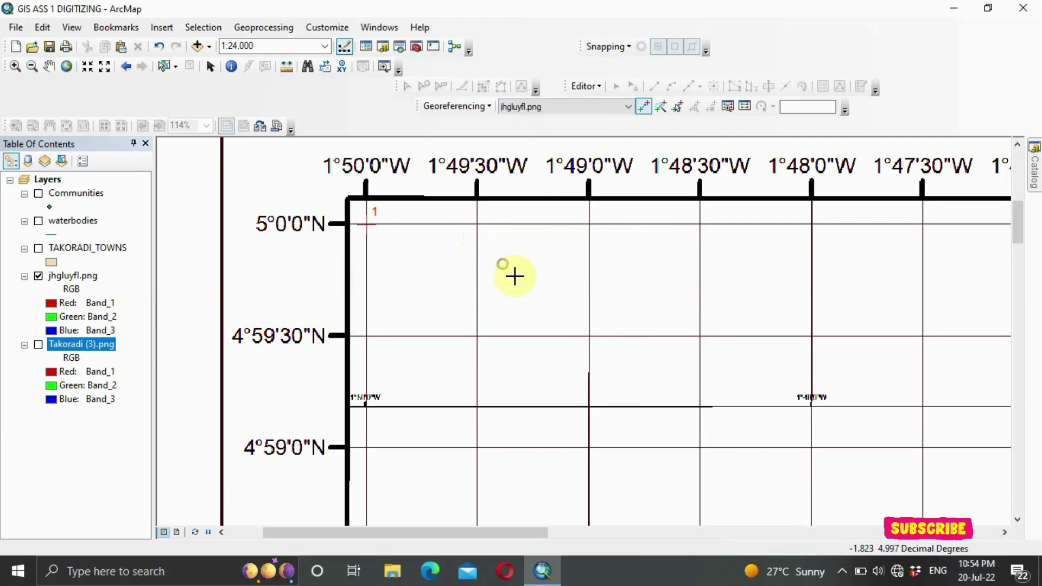
{"action": "right_click", "coordinate": [922, 222]}
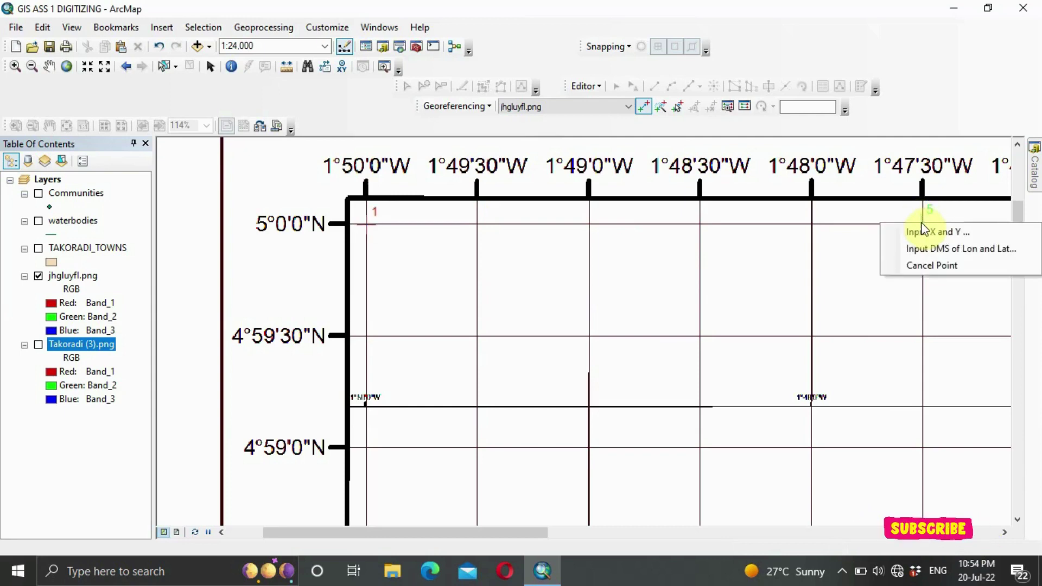
{"action": "left_click", "coordinate": [917, 250]}
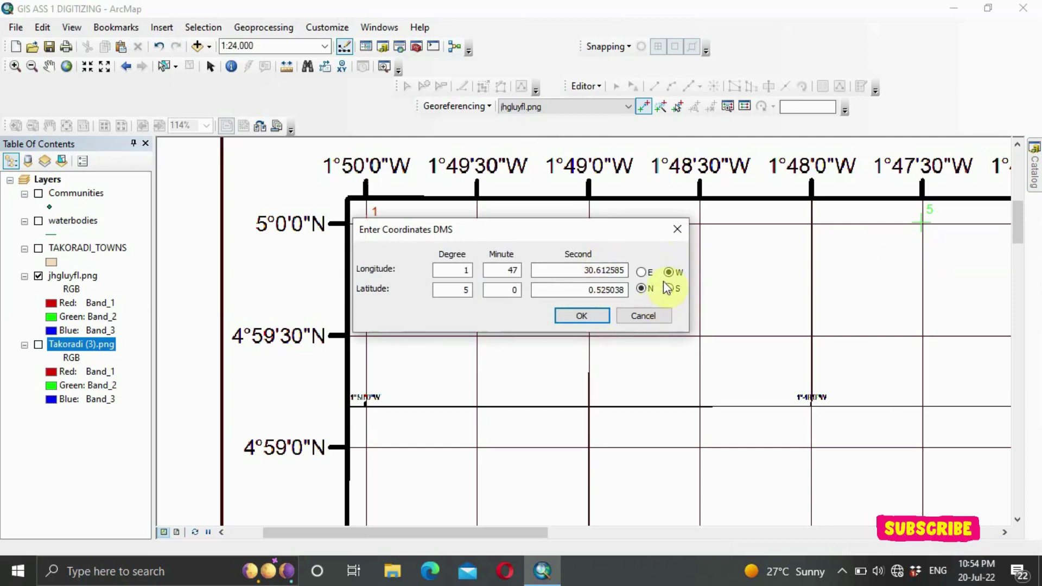
{"action": "left_click", "coordinate": [658, 316]}
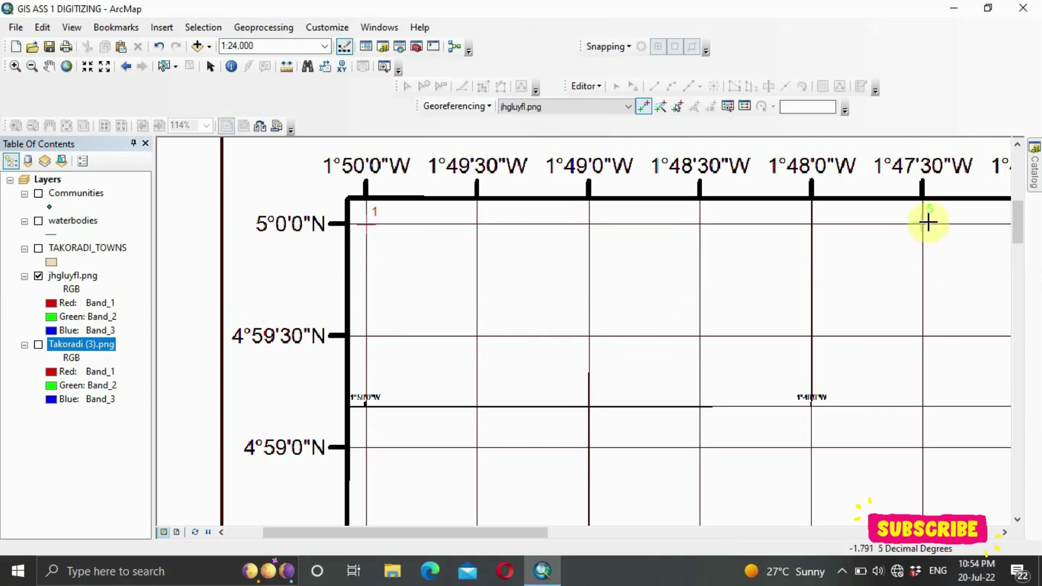
{"action": "right_click", "coordinate": [921, 230]}
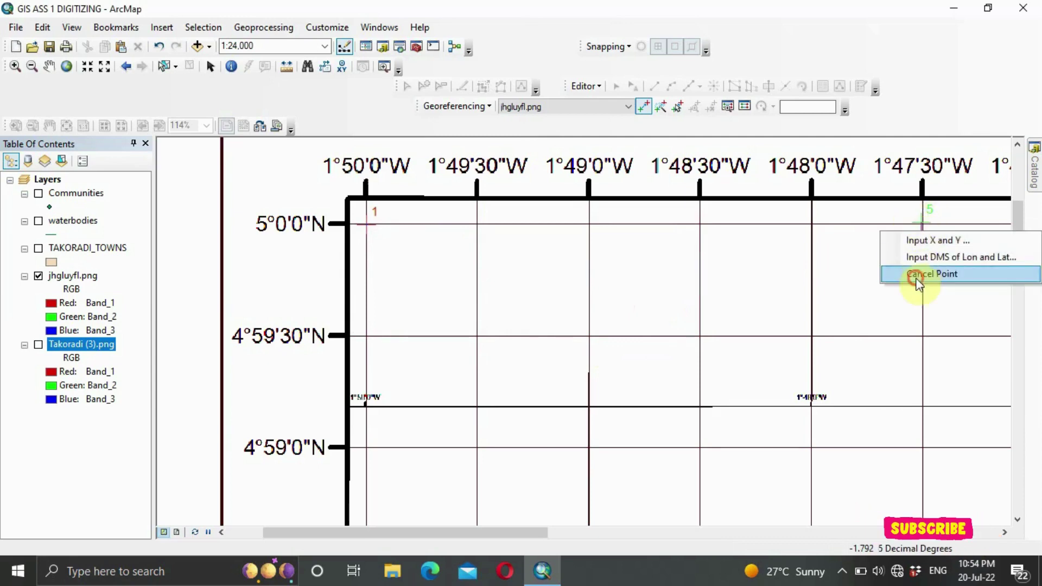
{"action": "left_click", "coordinate": [918, 275]}
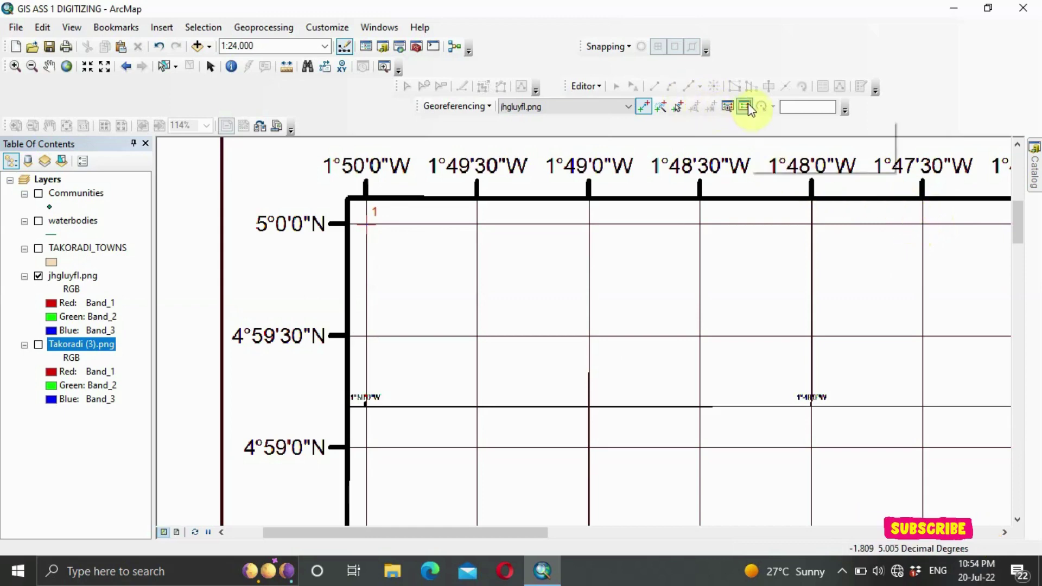
{"action": "left_click", "coordinate": [734, 109]}
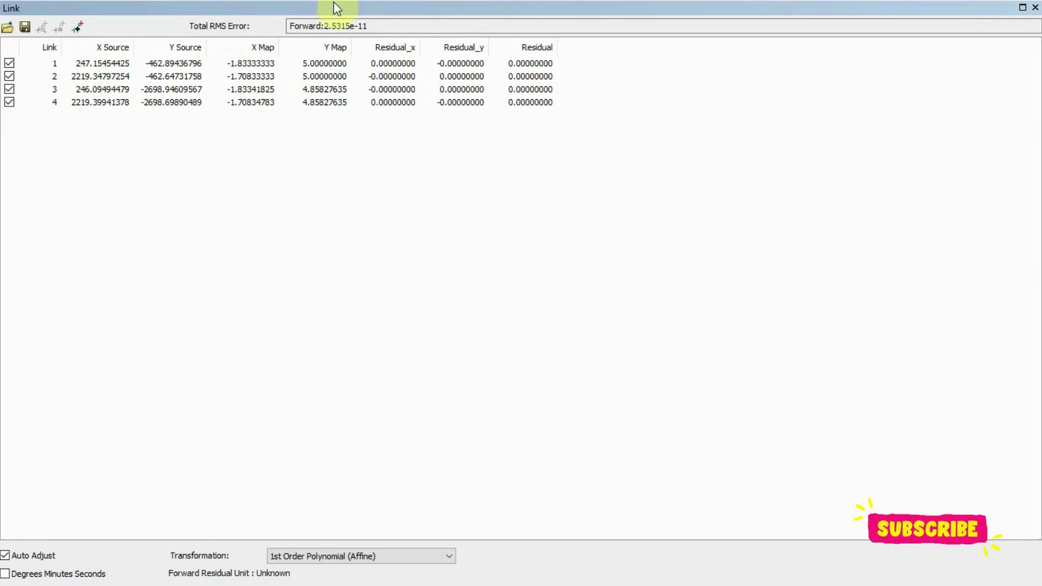
{"action": "left_click", "coordinate": [1036, 8]}
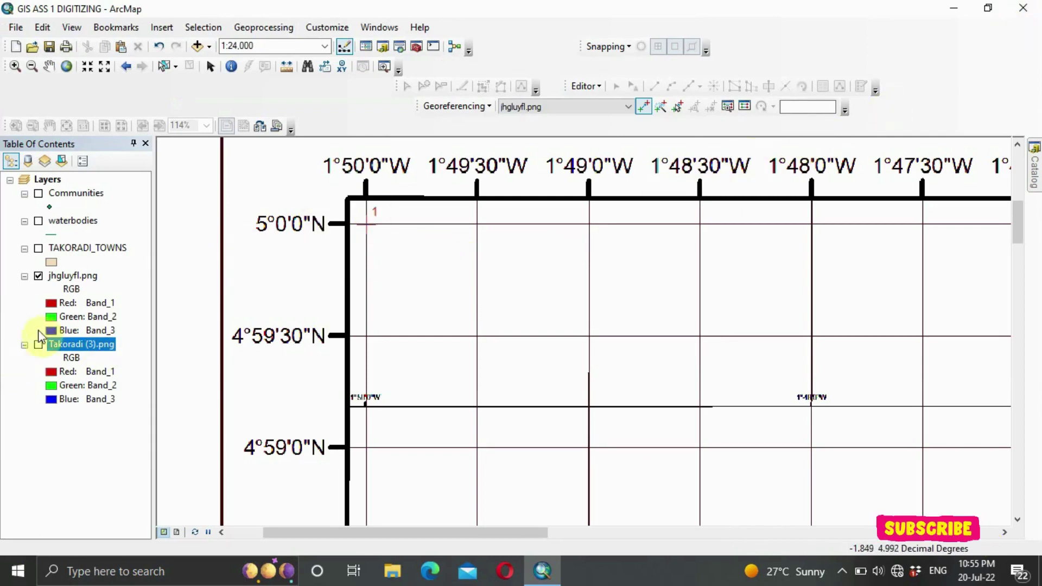
- Hide jhgluyfl.png, show Takoradi (3).png, and zoom to its full extent
{"action": "left_click", "coordinate": [38, 276]}
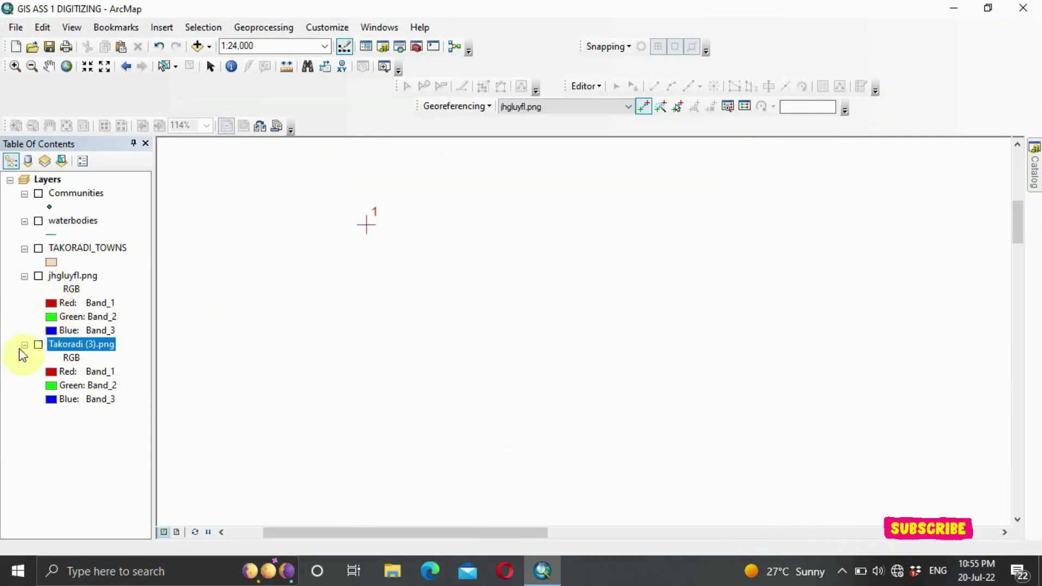
{"action": "left_click", "coordinate": [38, 347]}
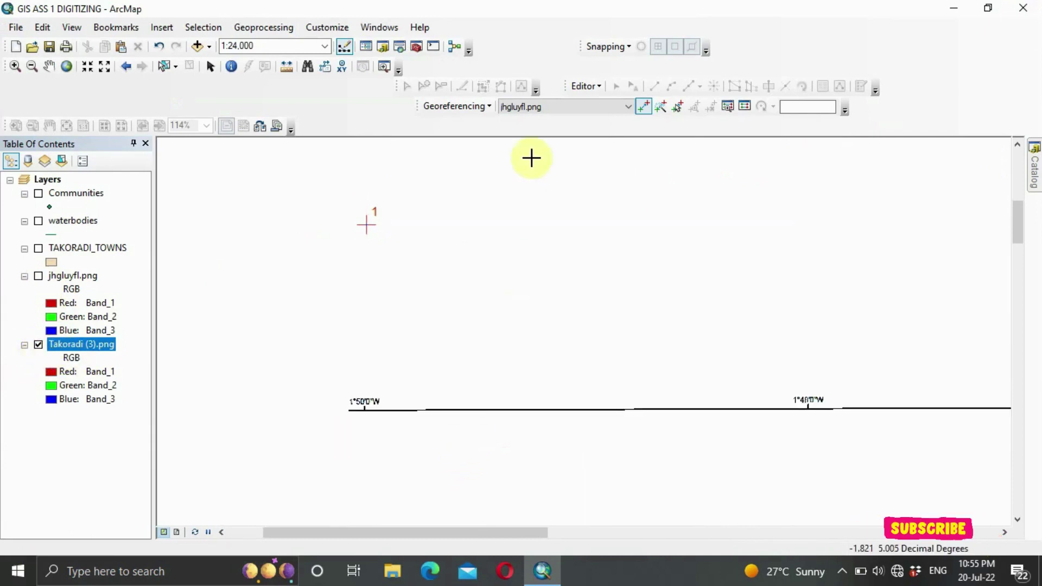
{"action": "left_click", "coordinate": [53, 65]}
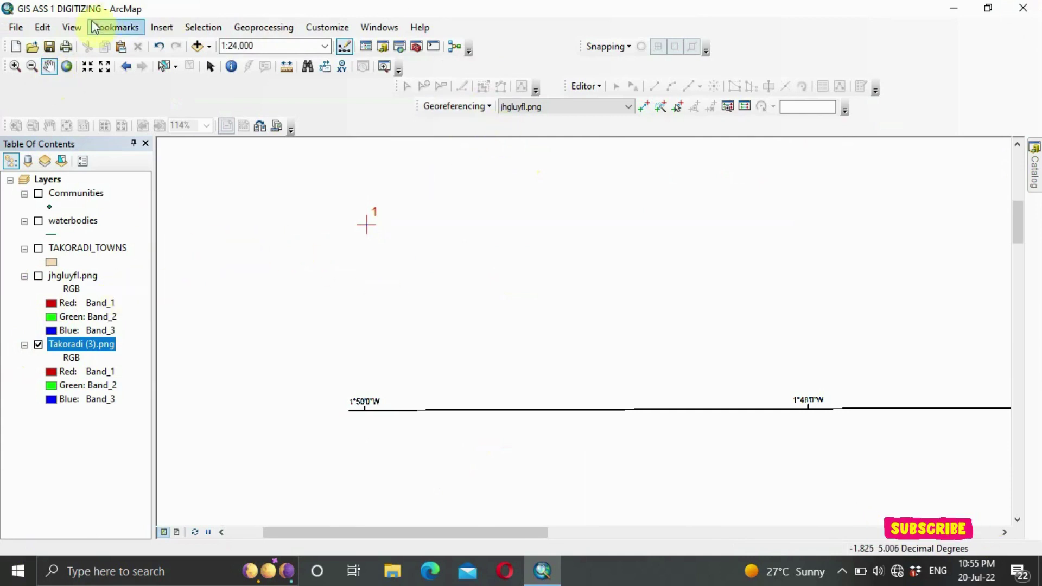
{"action": "scroll", "coordinate": [219, 300], "scroll_direction": "down", "scroll_amount": 2}
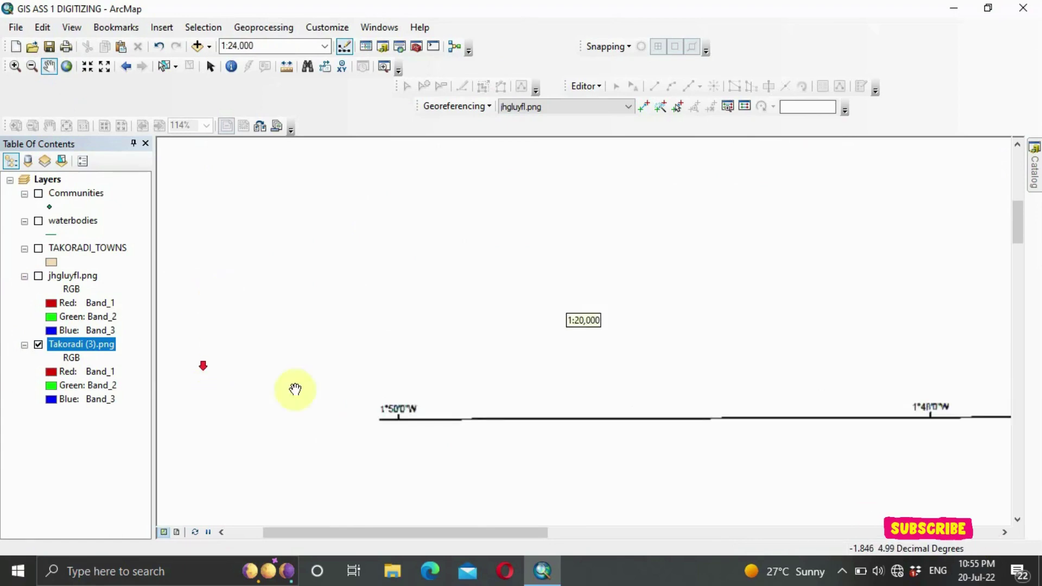
{"action": "scroll", "coordinate": [427, 340], "scroll_direction": "up", "scroll_amount": 2}
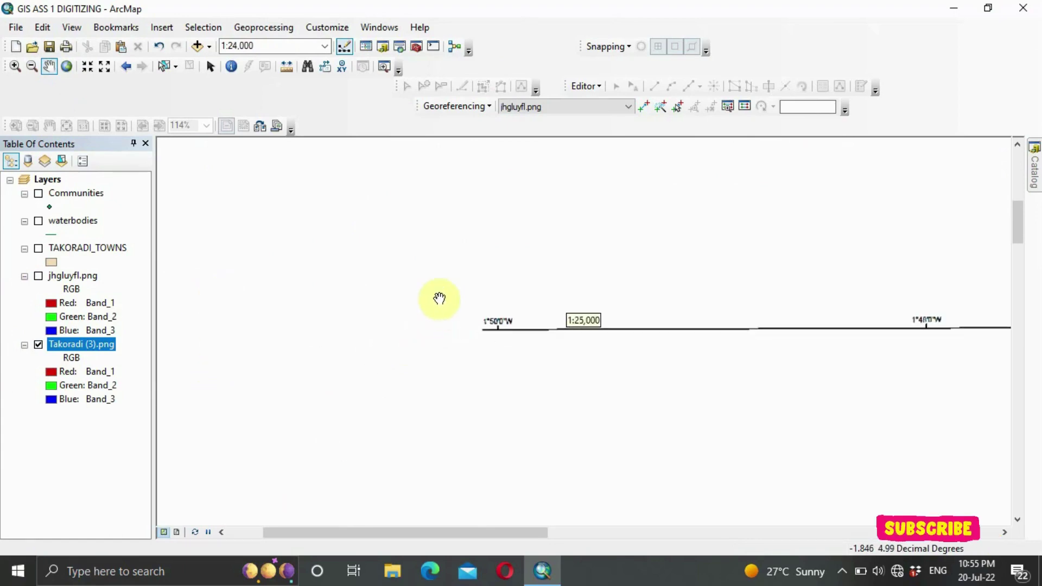
{"action": "left_click", "coordinate": [64, 68]}
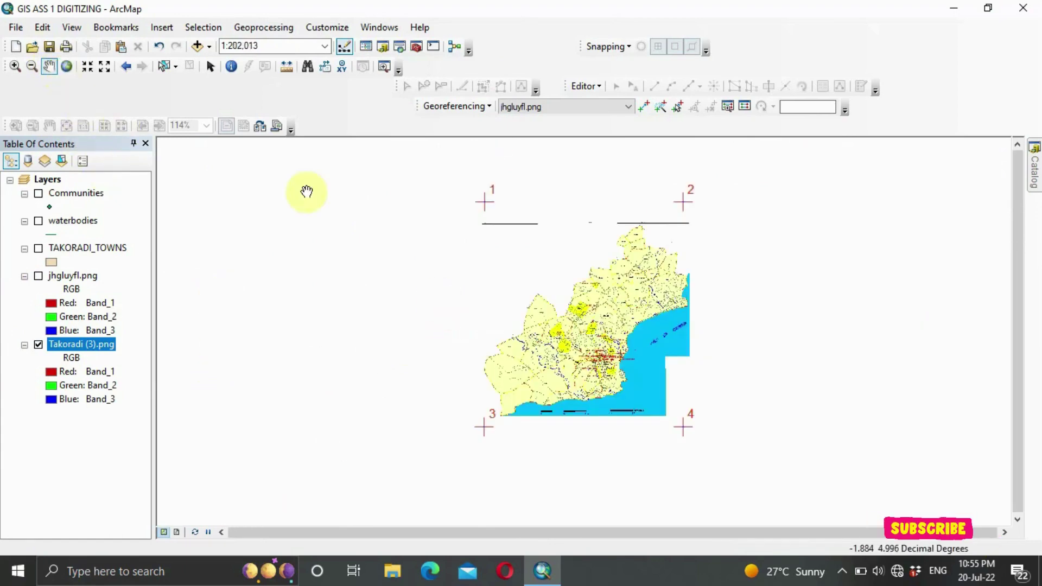
- Update the gridded image's georeferencing, then pan around the Takoradi map
{"action": "left_click", "coordinate": [492, 106]}
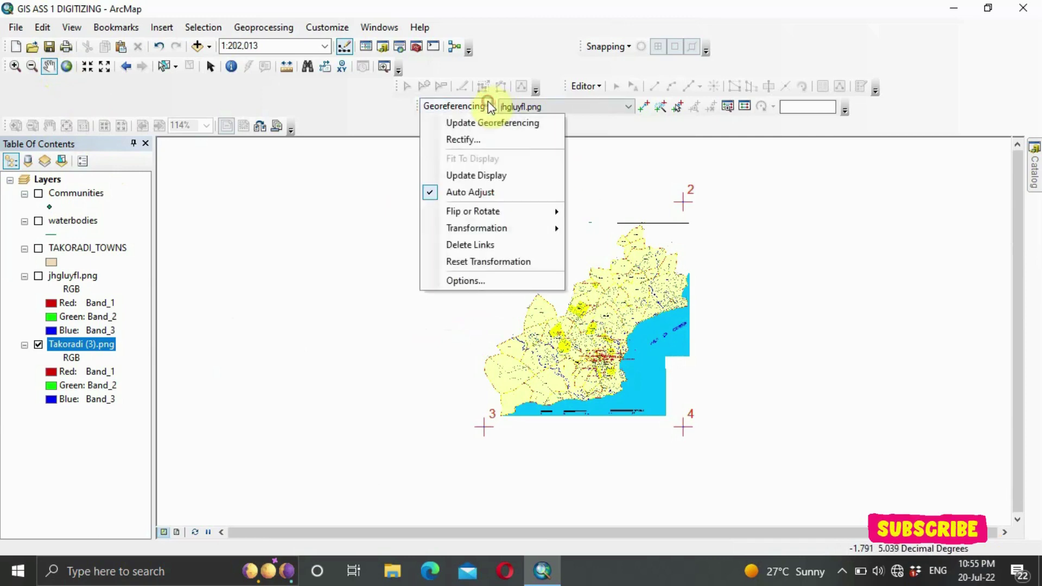
{"action": "left_click", "coordinate": [489, 121]}
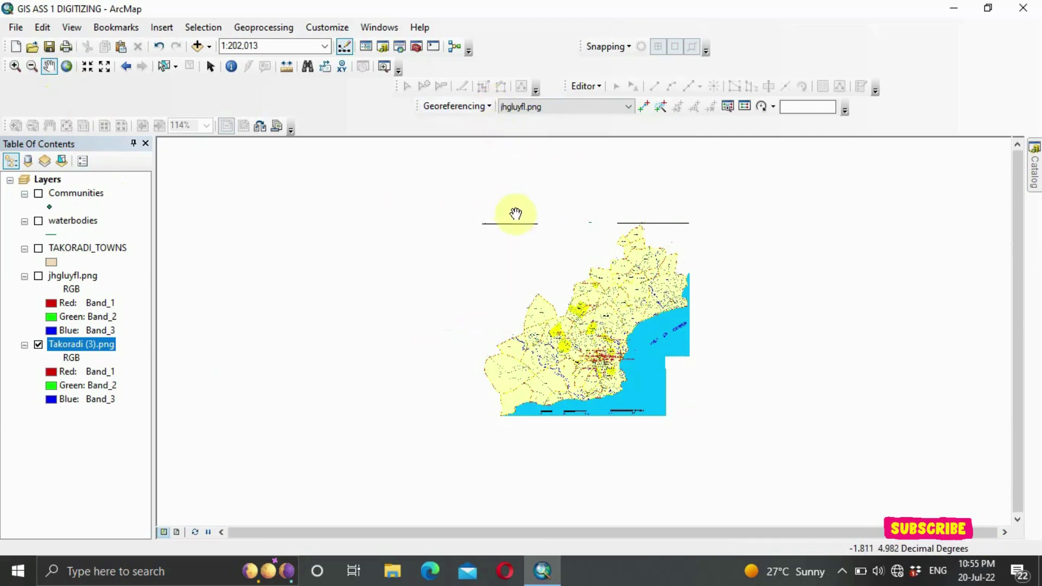
{"action": "scroll", "coordinate": [594, 321], "scroll_direction": "up", "scroll_amount": 4}
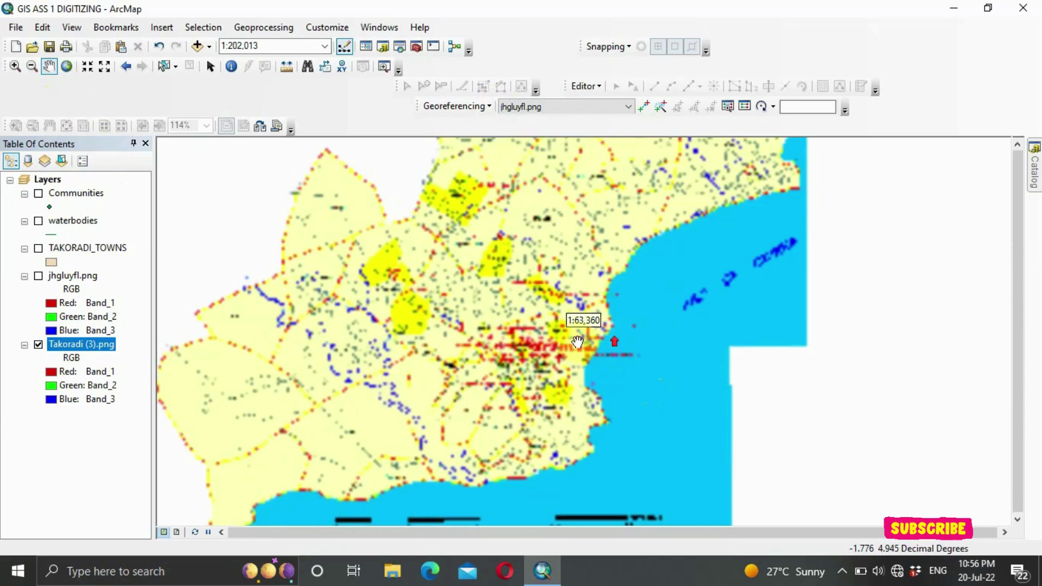
{"action": "left_click_drag", "start_coordinate": [612, 321], "coordinate": [728, 444]}
{"action": "scroll", "coordinate": [728, 444], "scroll_direction": "up", "scroll_amount": 1}
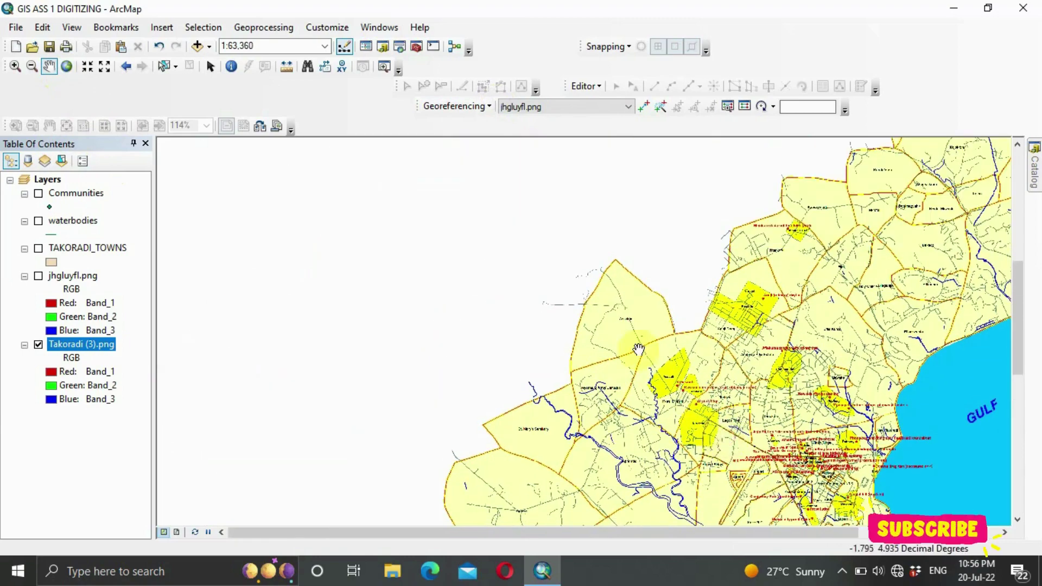
{"action": "left_click_drag", "start_coordinate": [628, 290], "coordinate": [554, 368]}
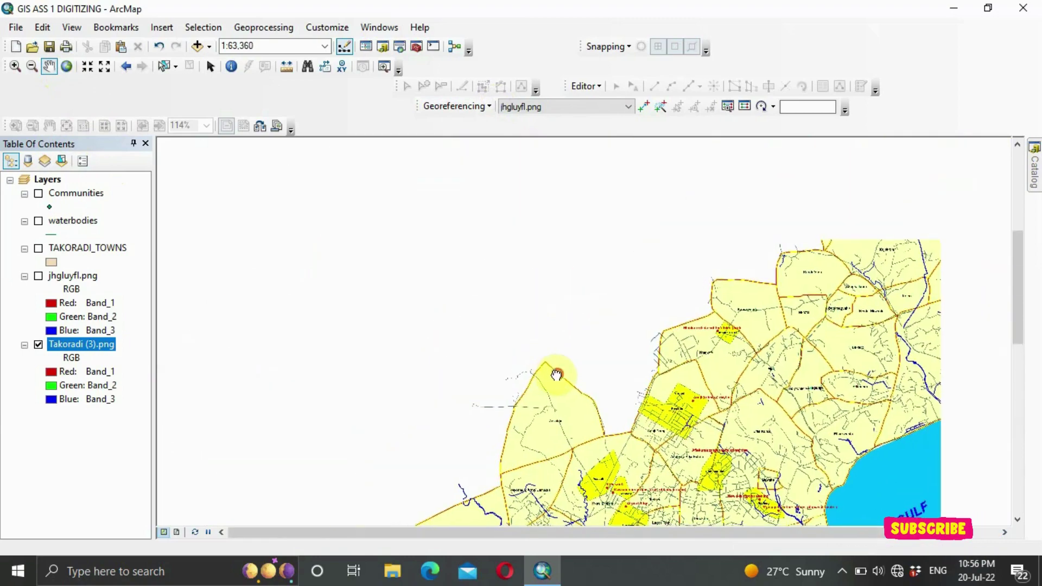
{"action": "scroll", "coordinate": [553, 310], "scroll_direction": "down", "scroll_amount": 3}
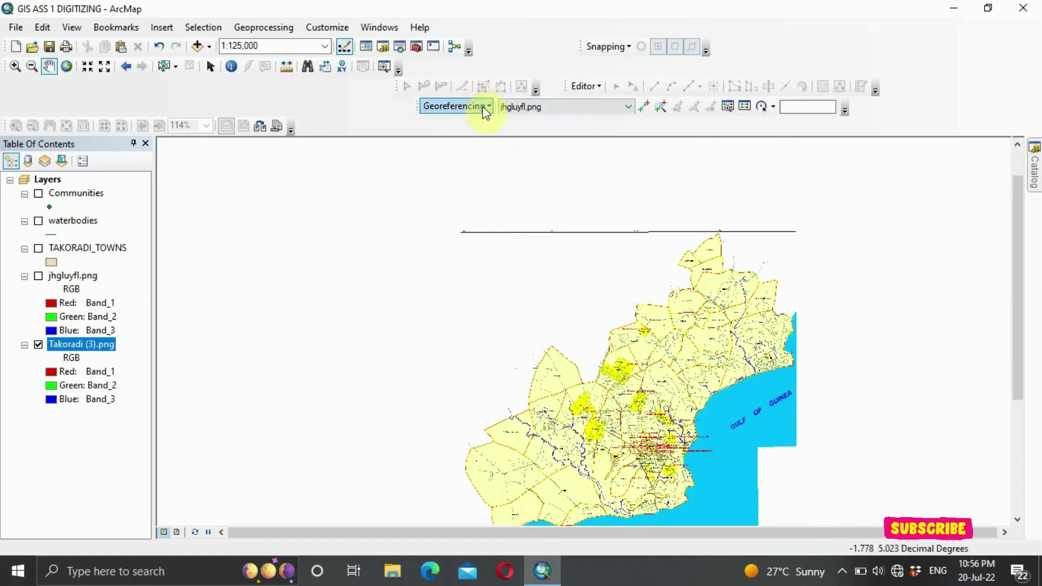
- Set Takoradi (3).png as the georeferencing layer and place a new control point near point 1
{"action": "left_click", "coordinate": [542, 109]}
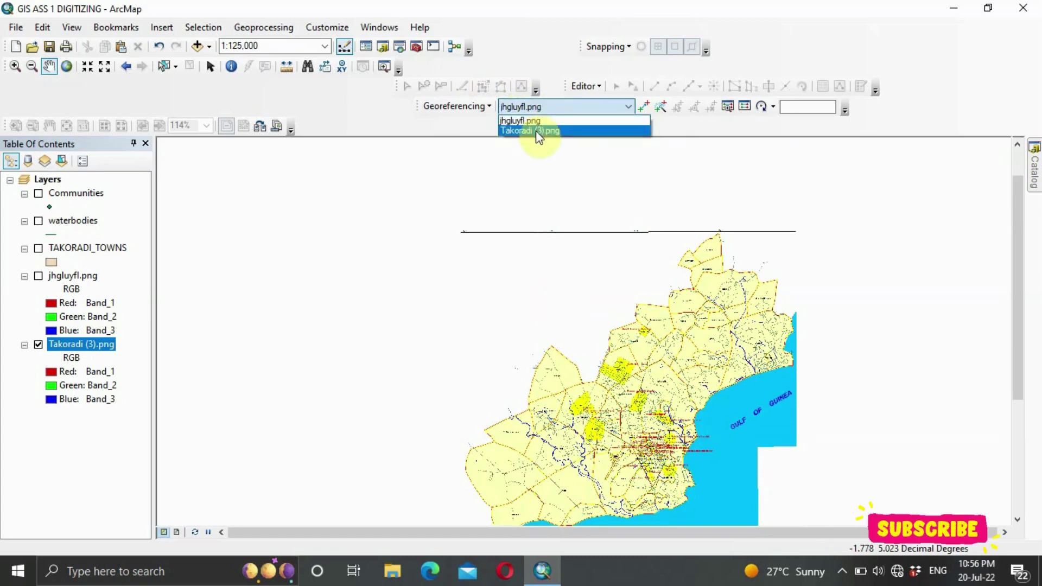
{"action": "left_click", "coordinate": [539, 131]}
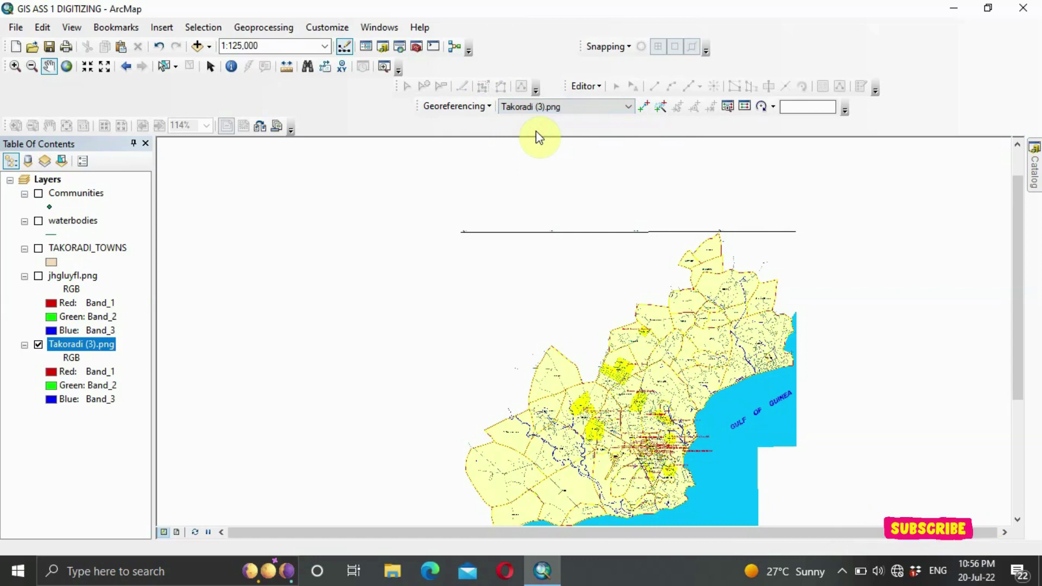
{"action": "left_click", "coordinate": [561, 106]}
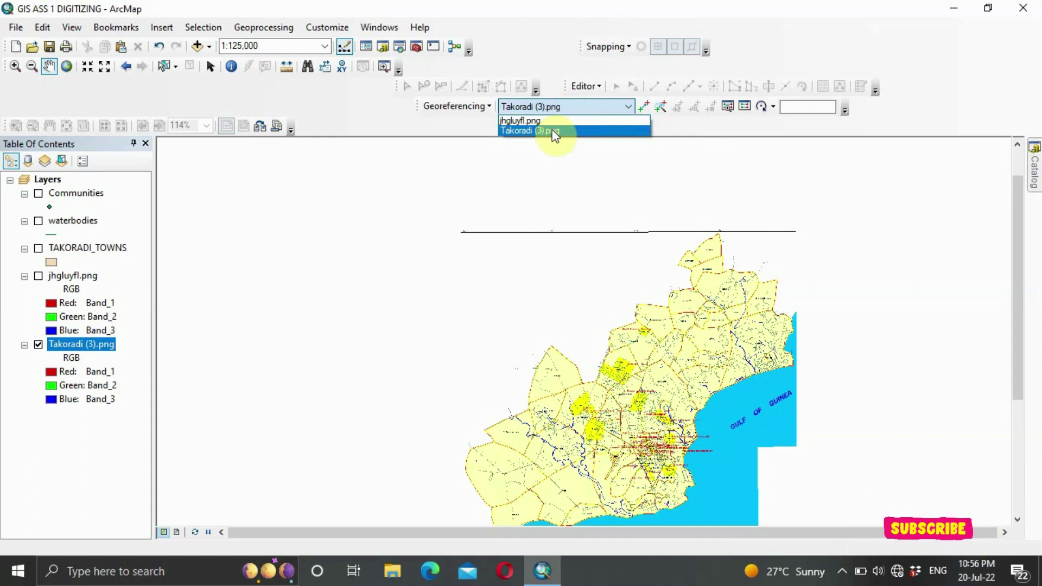
{"action": "left_click", "coordinate": [553, 132]}
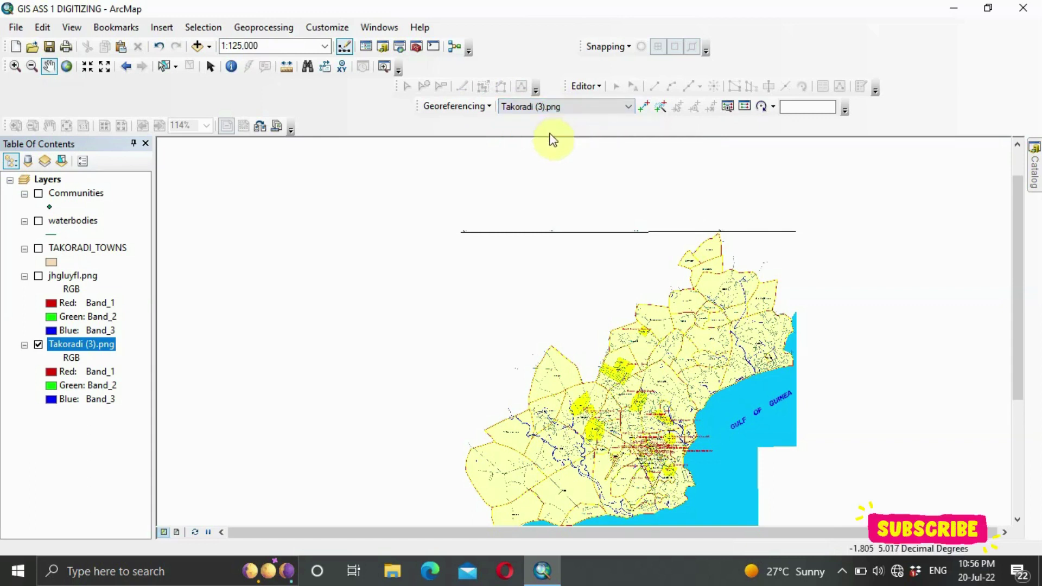
{"action": "left_click", "coordinate": [642, 108]}
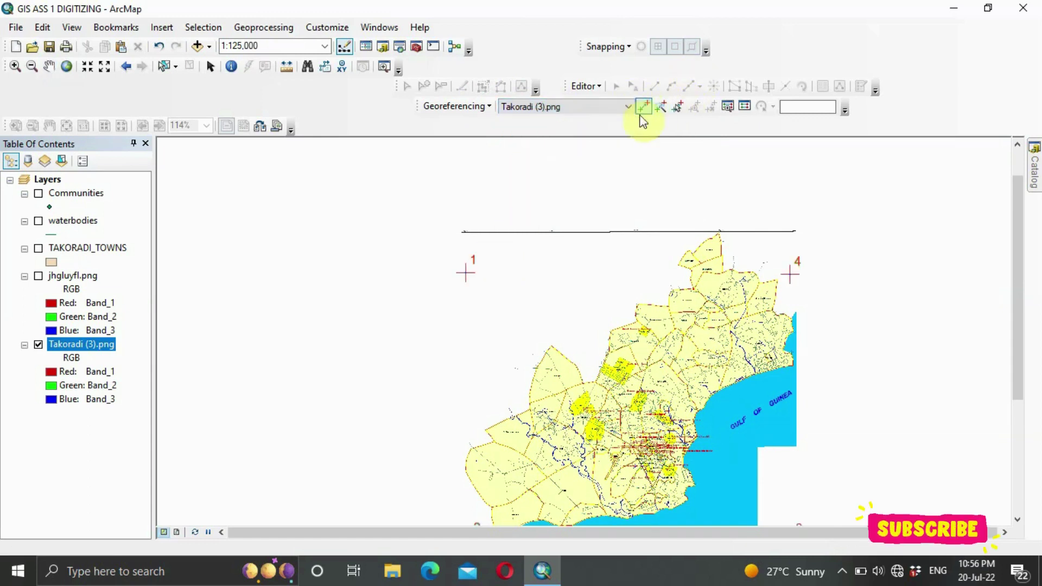
{"action": "left_click", "coordinate": [513, 273]}
- Cancel pending control point 5 without entering DMS coordinates, leaving points 1 and 4
{"action": "right_click", "coordinate": [513, 274]}
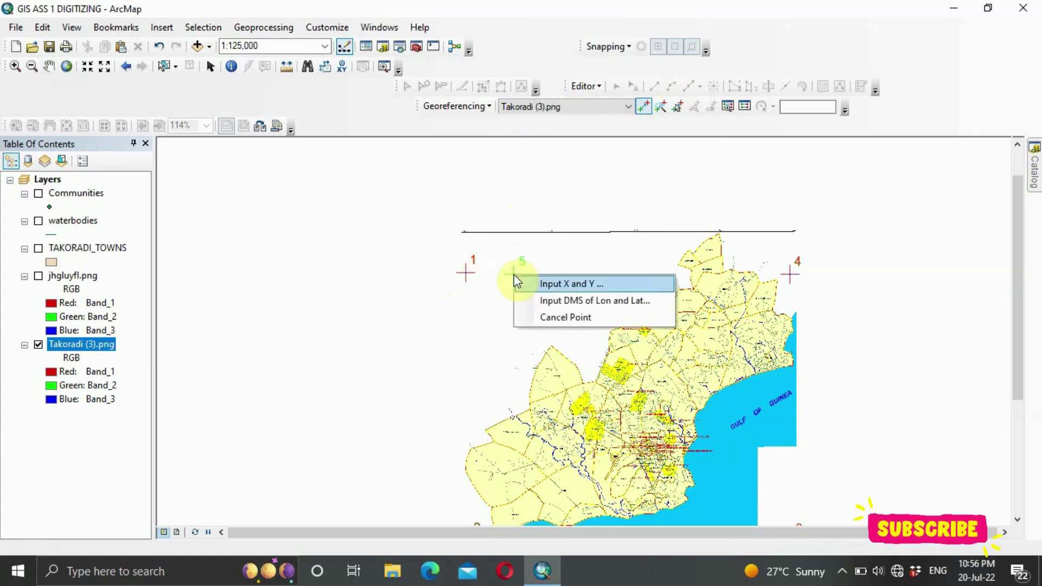
{"action": "left_click", "coordinate": [550, 302]}
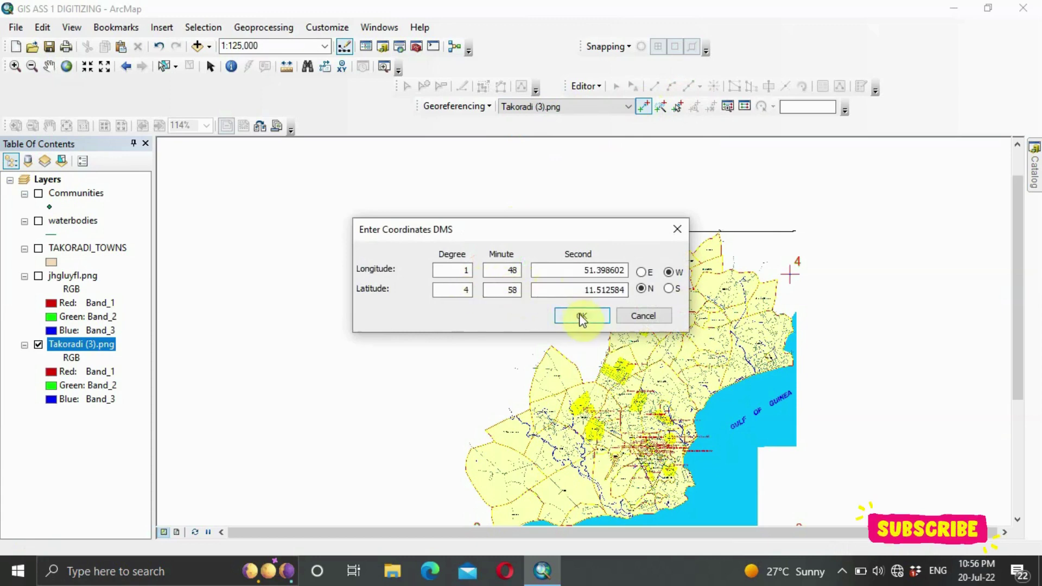
{"action": "left_click", "coordinate": [642, 315]}
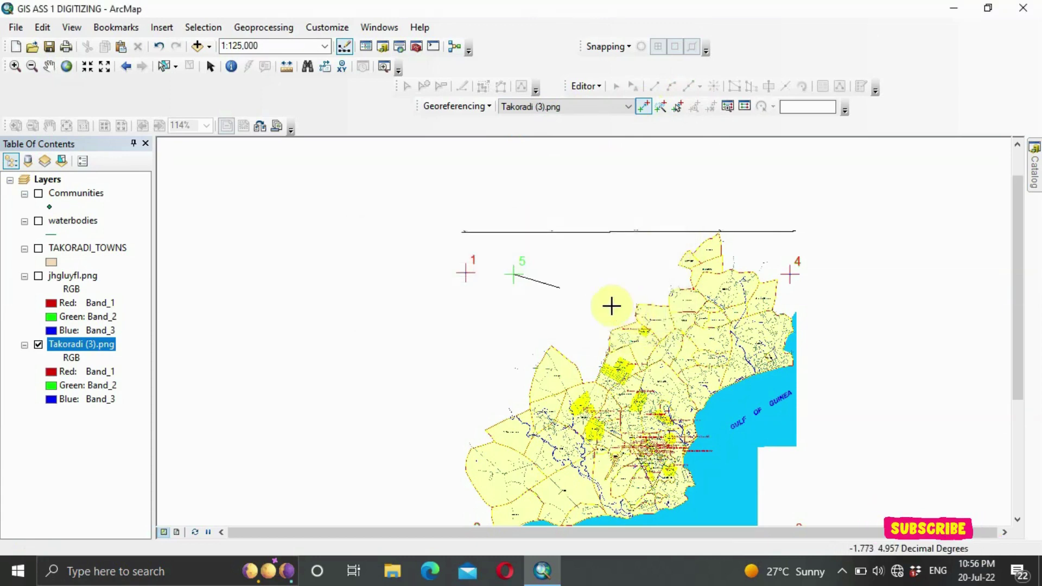
{"action": "right_click", "coordinate": [516, 279]}
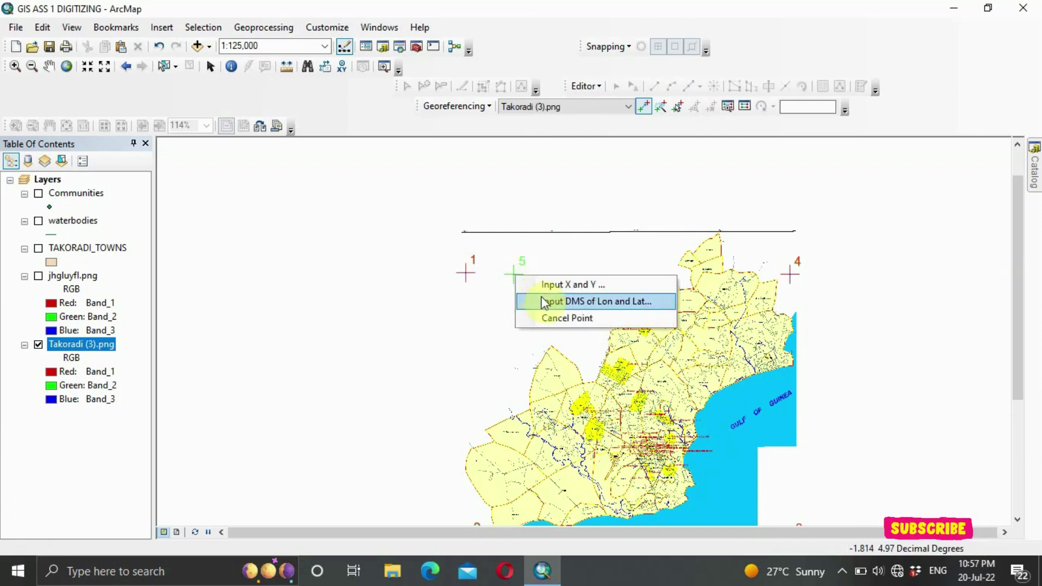
{"action": "left_click", "coordinate": [551, 318]}
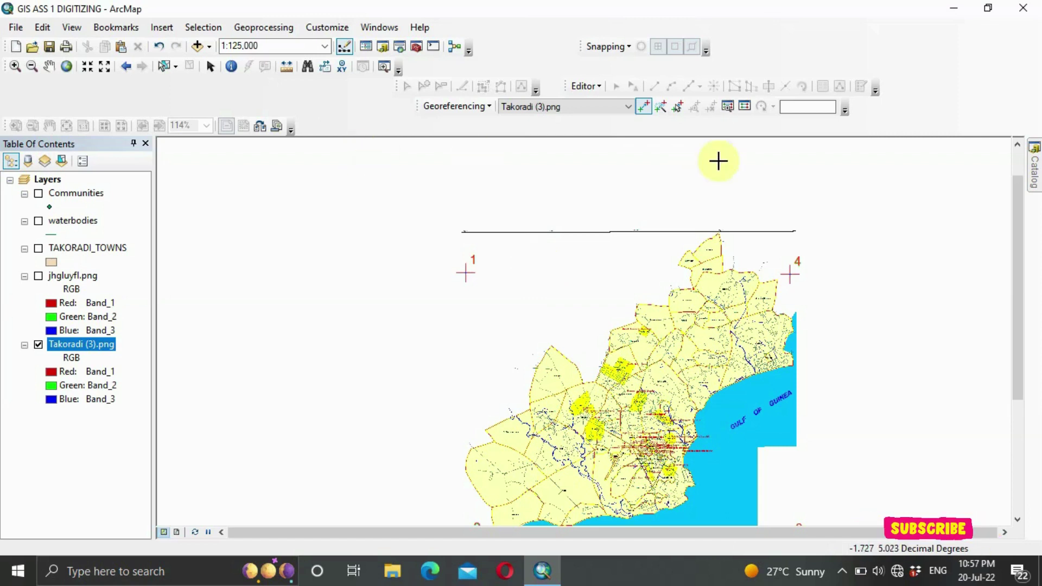
{"action": "left_click", "coordinate": [746, 109]}
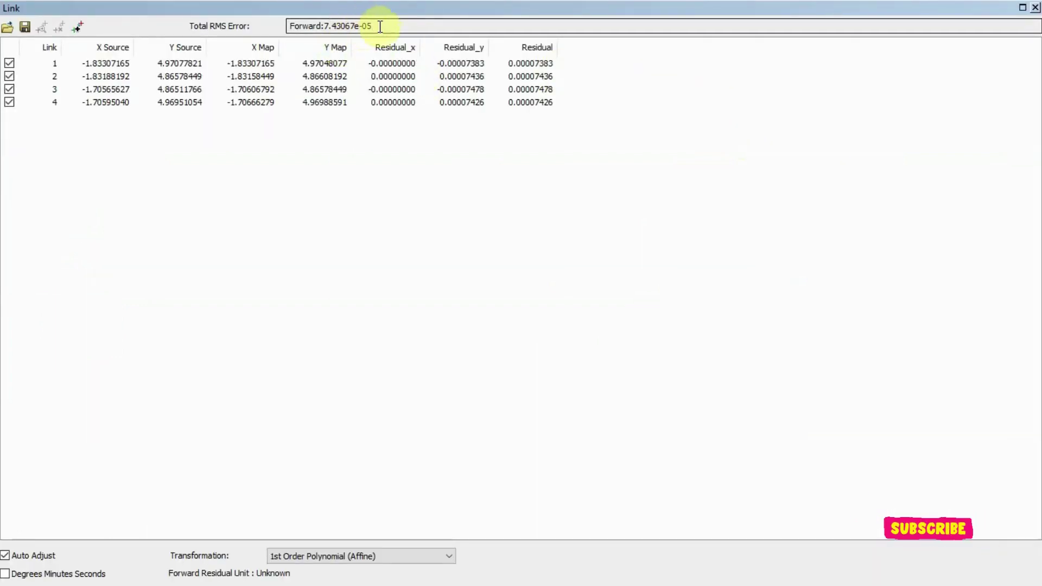
{"action": "left_click", "coordinate": [1035, 7]}
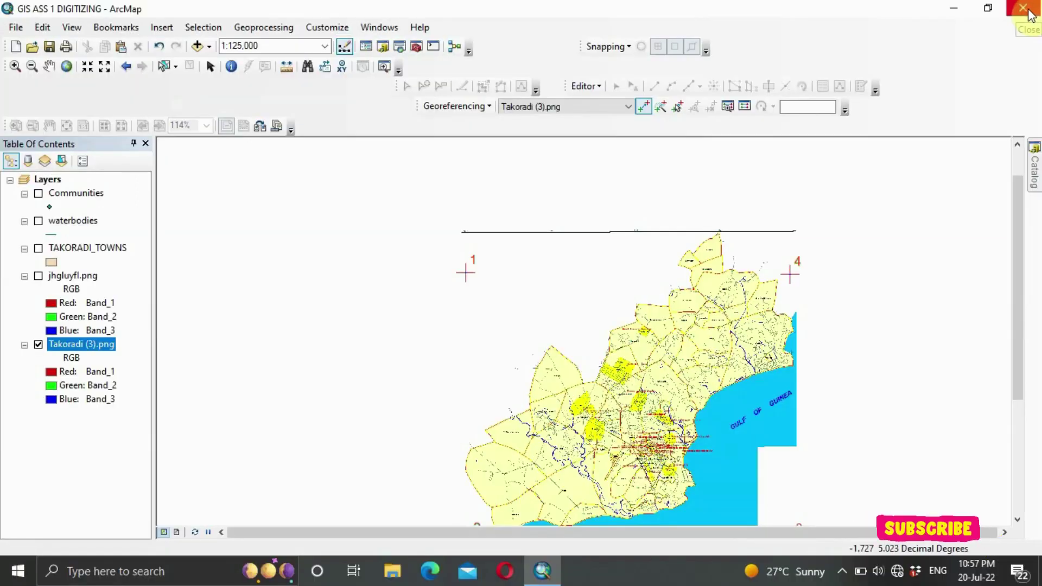